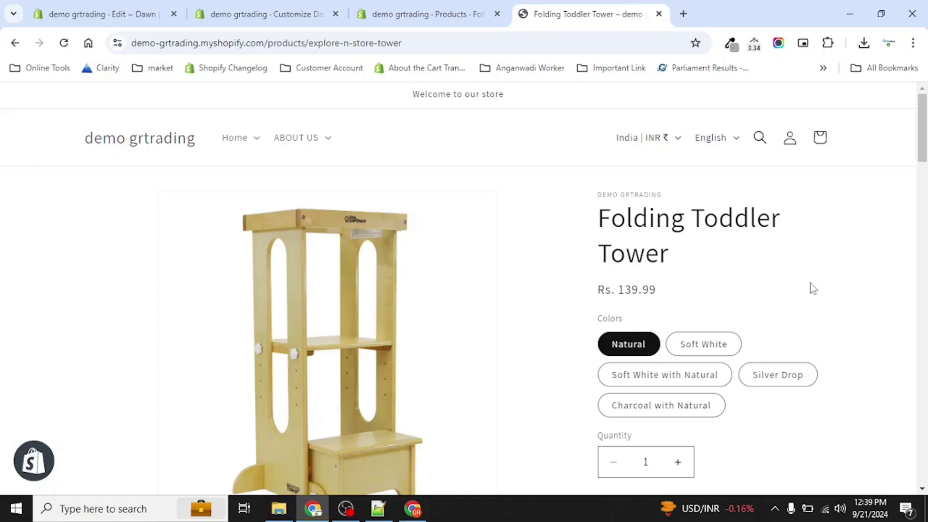
- Preview the Soft White, Soft White with Natural, Silver Drop and Charcoal with Natural variants using the pill buttons
scroll(721, 270, "down", 2)
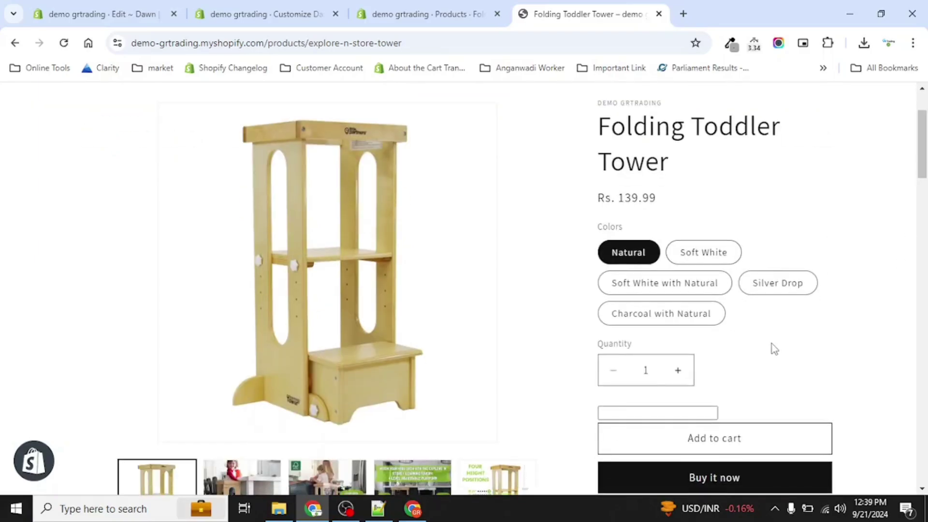
scroll(772, 343, "down", 1)
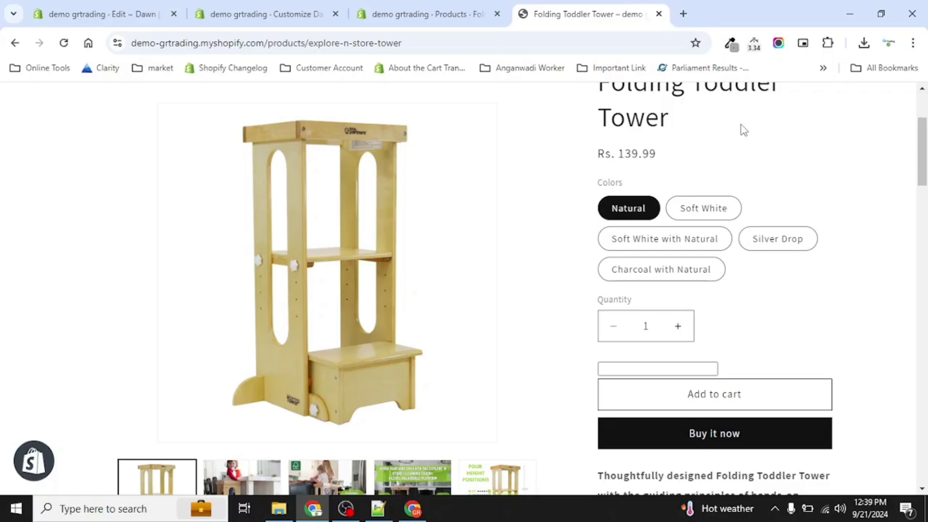
scroll(729, 131, "down", 1)
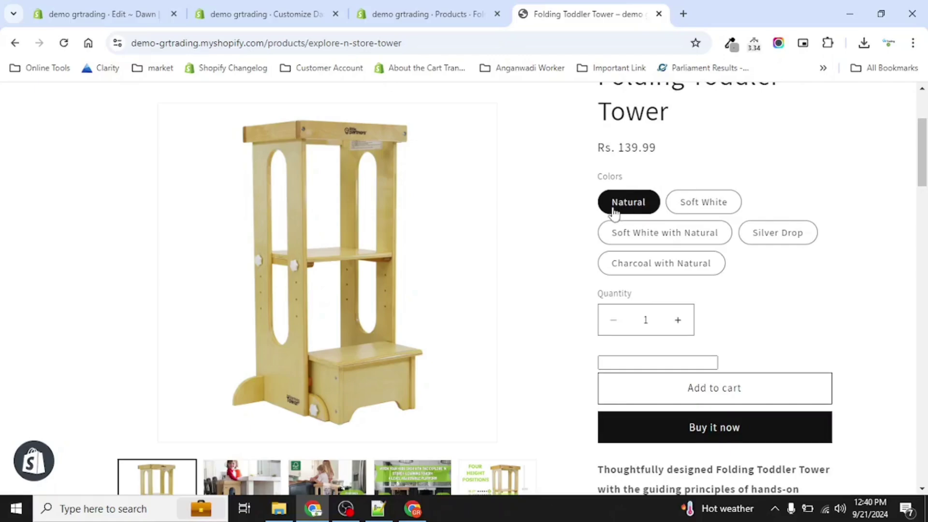
left_click(707, 212)
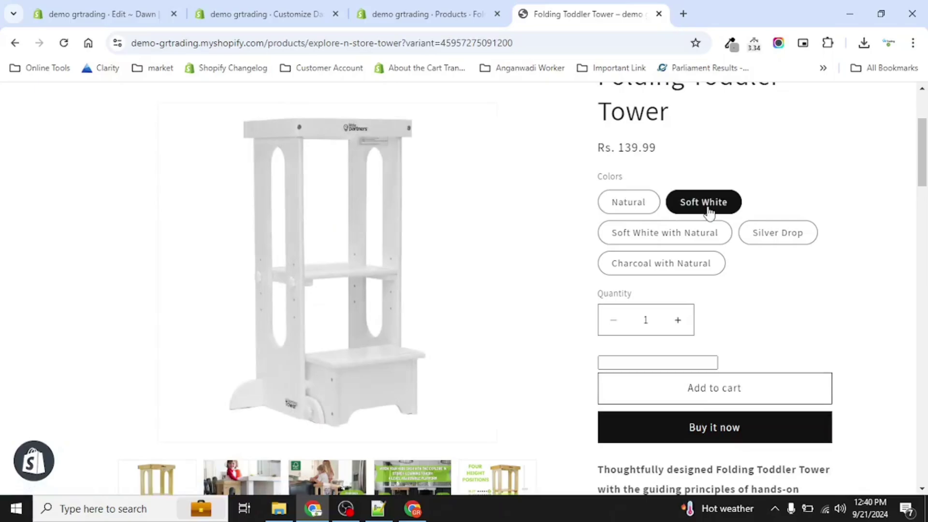
left_click(668, 246)
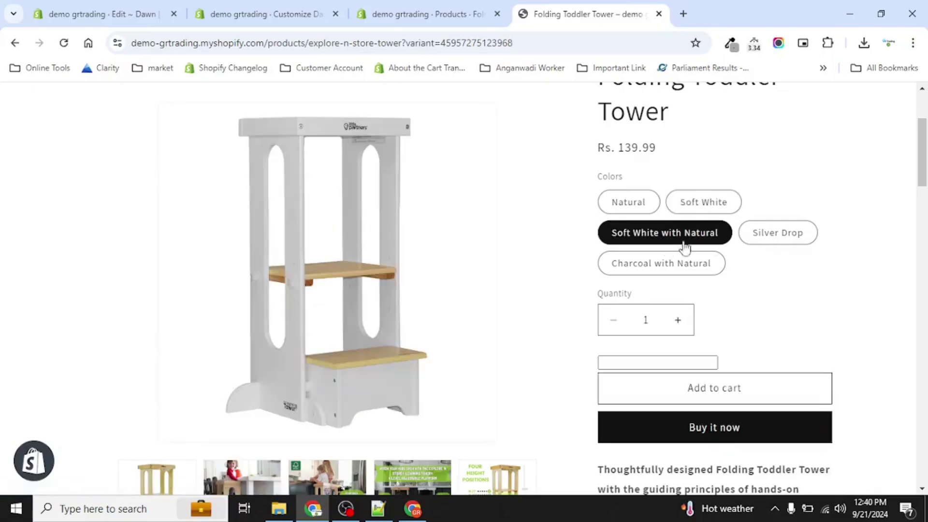
left_click(775, 245)
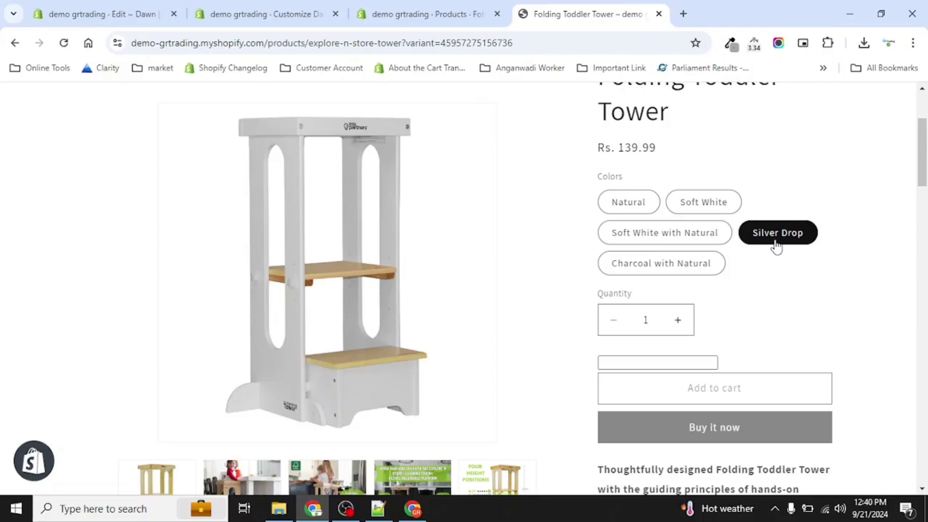
left_click(686, 266)
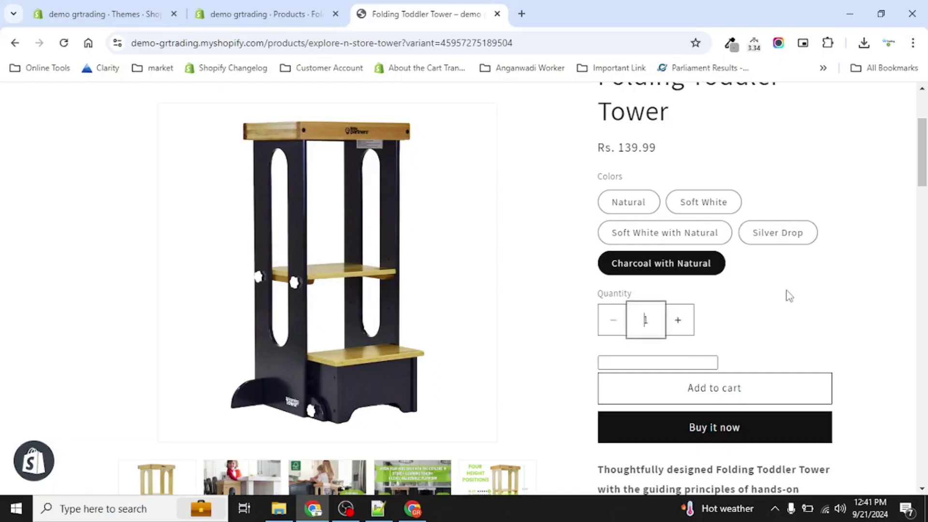
- Review the color_swatch definition's label, sw_handle, color and img fields under Settings > Custom data
left_click(161, 15)
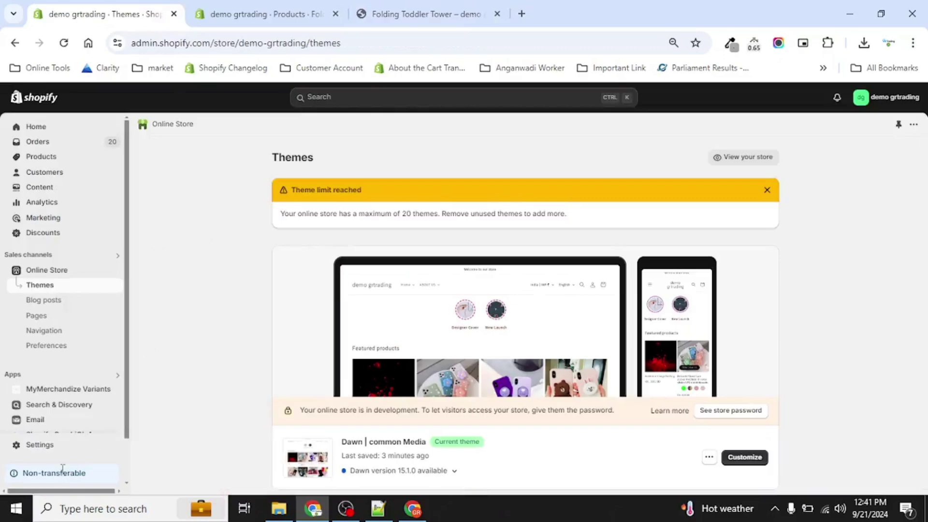
left_click(31, 446)
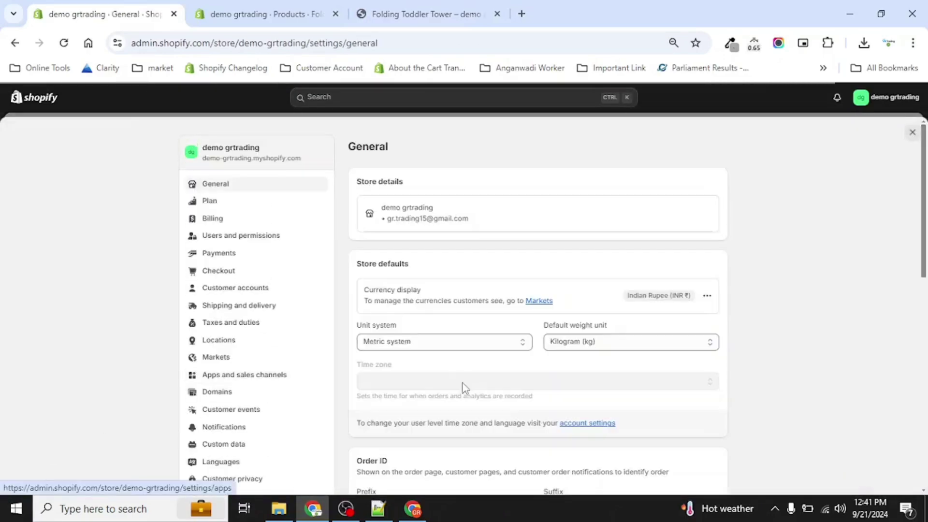
scroll(275, 386, "down", 2)
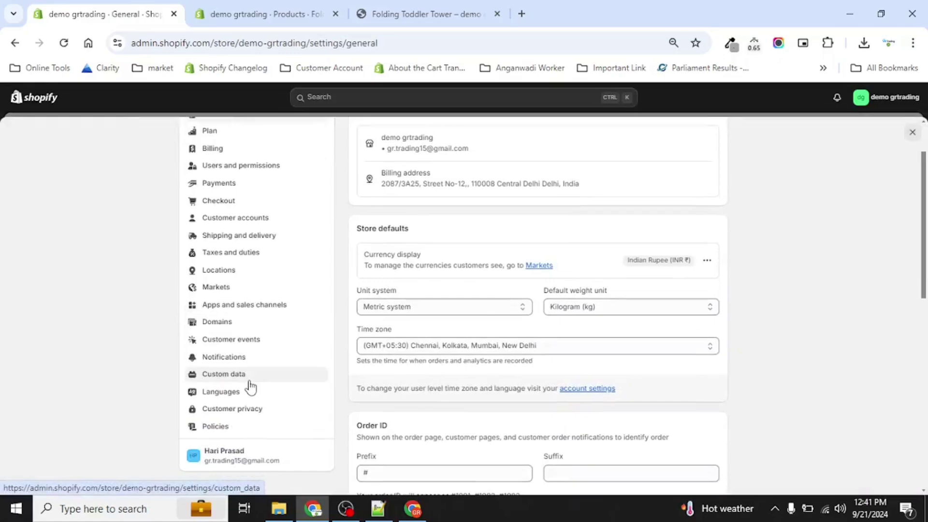
left_click(249, 382)
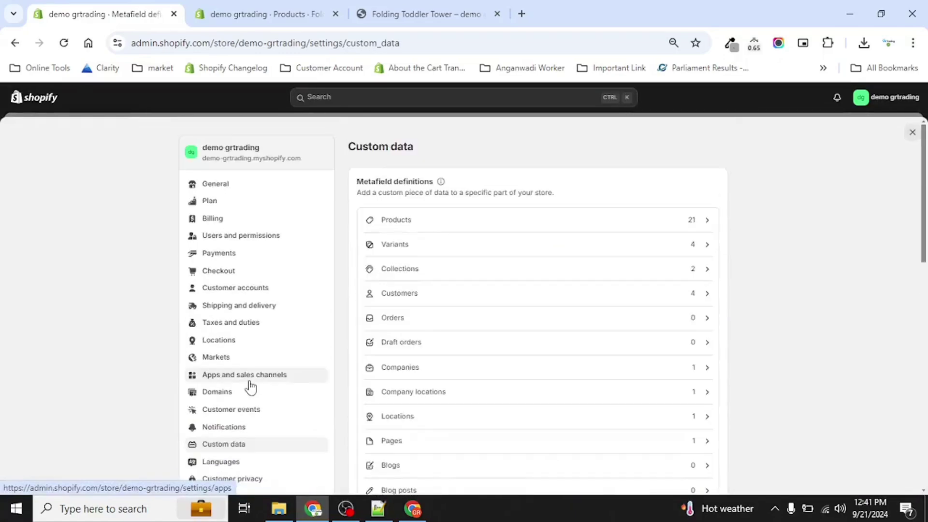
scroll(545, 352, "down", 10)
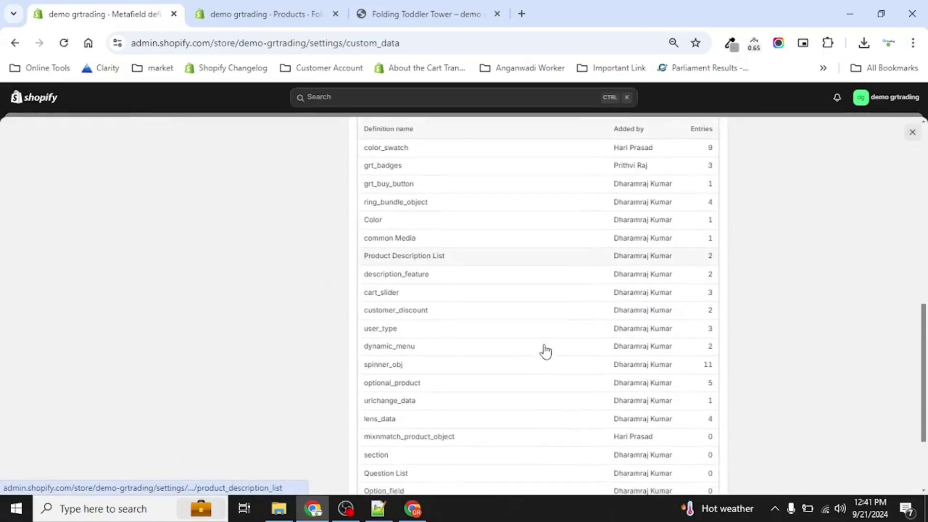
scroll(431, 313, "up", 3)
left_click(398, 290)
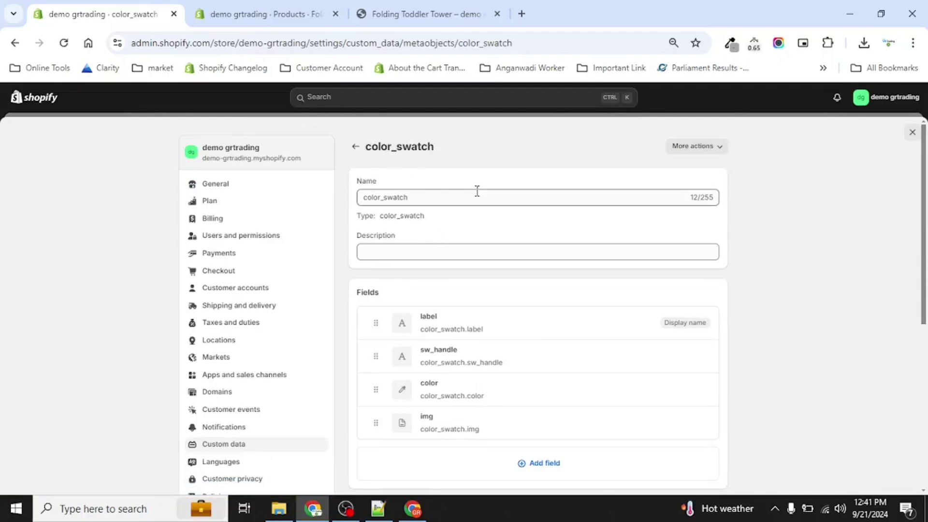
scroll(477, 190, "down", 1)
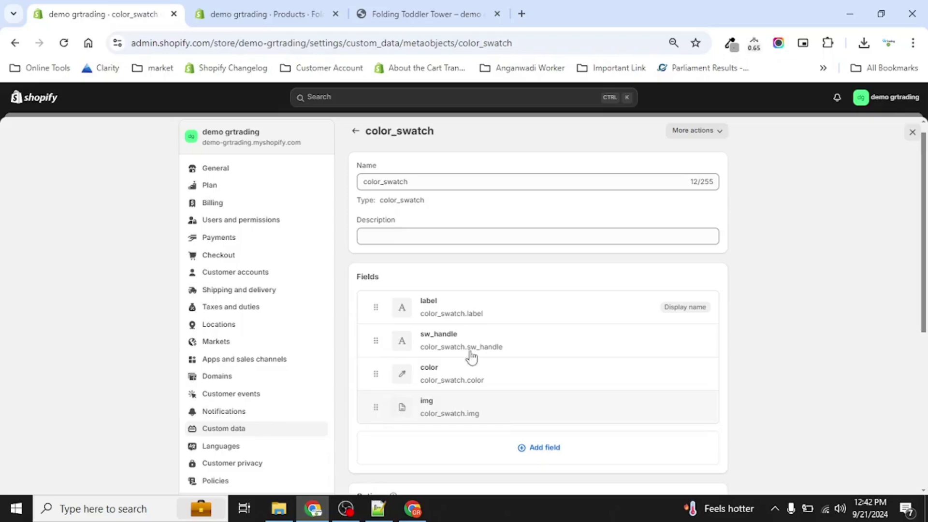
left_click(416, 23)
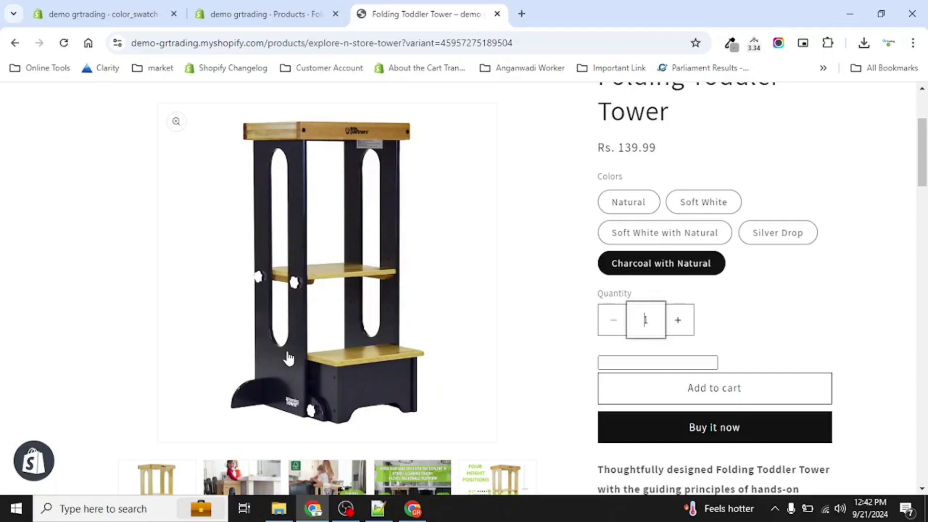
left_click(235, 10)
left_click(103, 6)
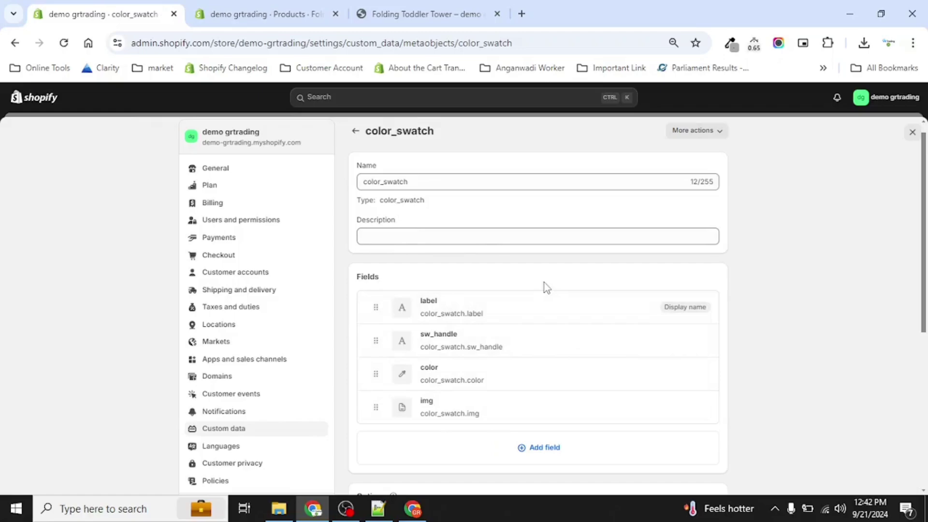
left_click(355, 137)
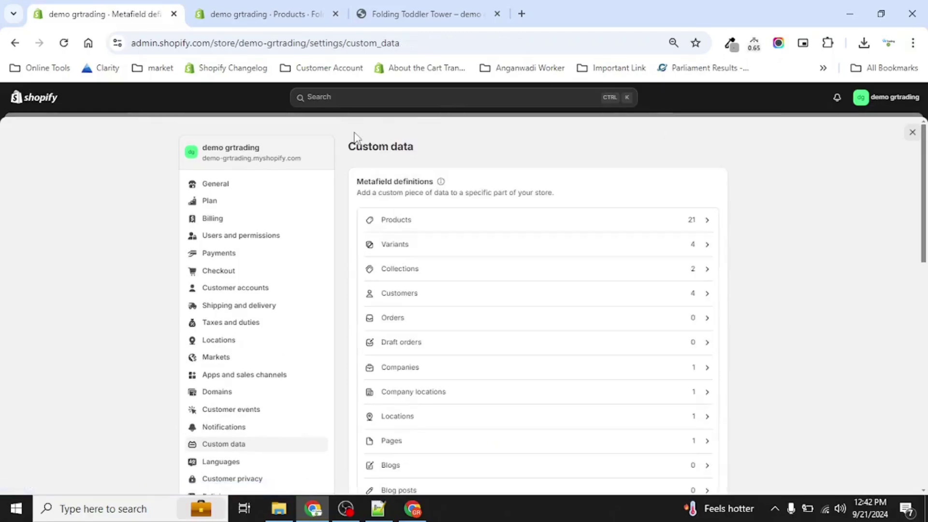
left_click(911, 136)
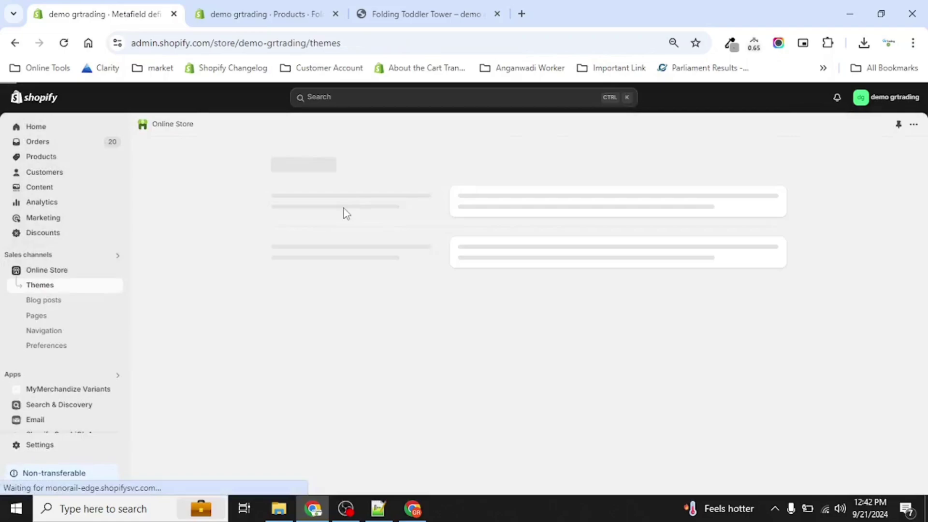
left_click(46, 449)
scroll(430, 332, "down", 10)
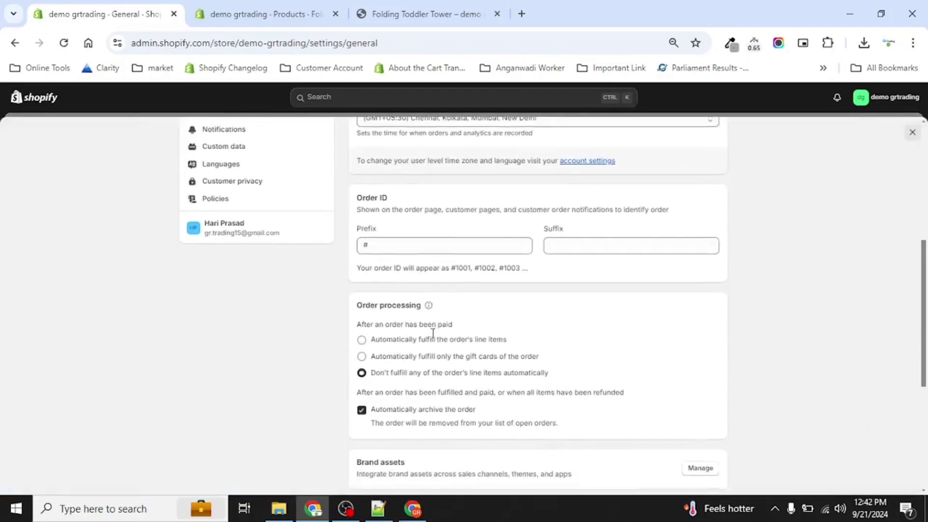
scroll(433, 333, "up", 6)
scroll(338, 290, "up", 2)
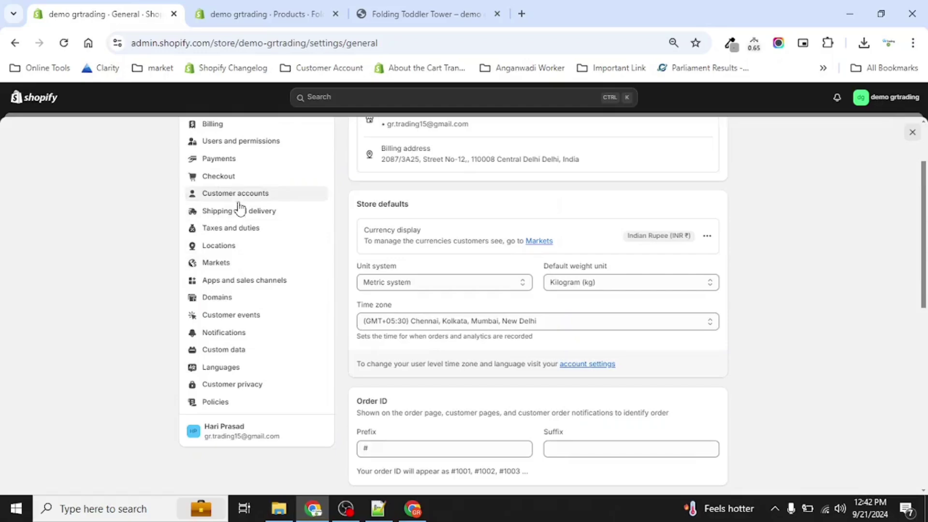
scroll(230, 203, "up", 1)
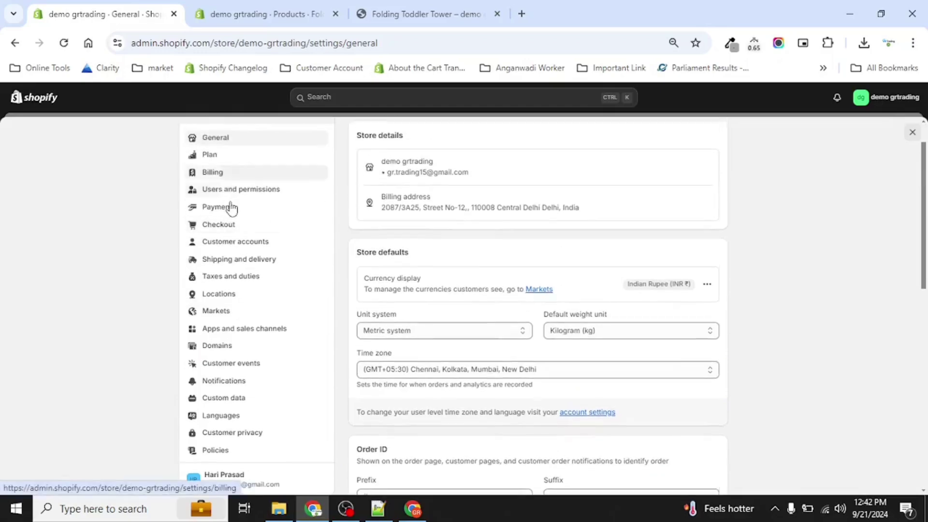
left_click(241, 400)
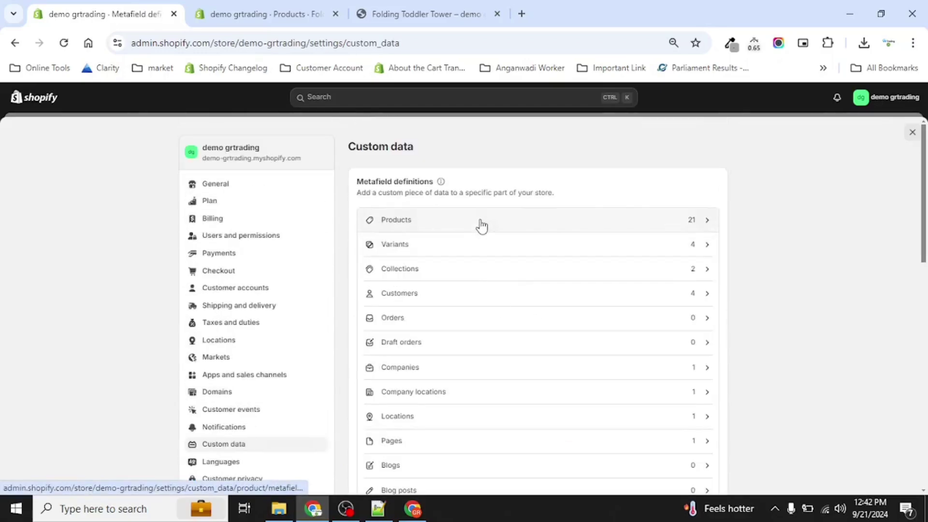
left_click(481, 222)
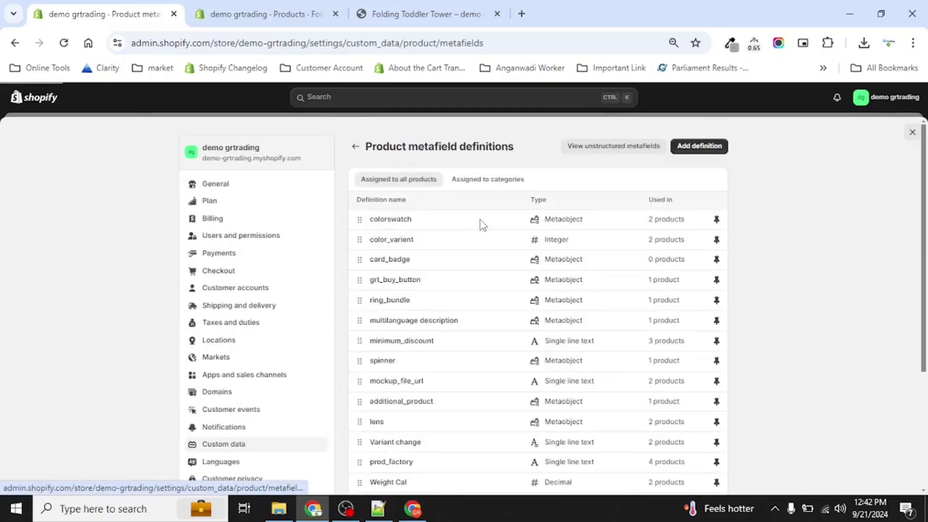
left_click(395, 220)
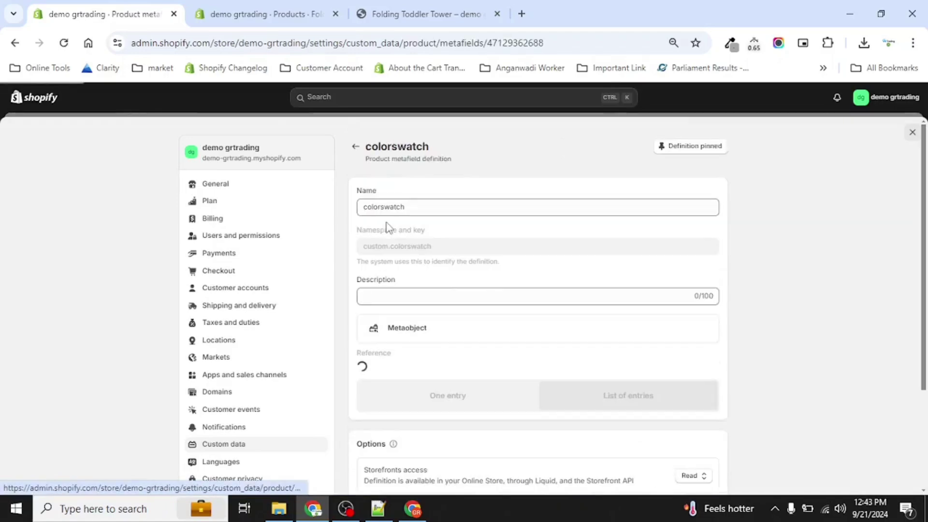
double_click(399, 207)
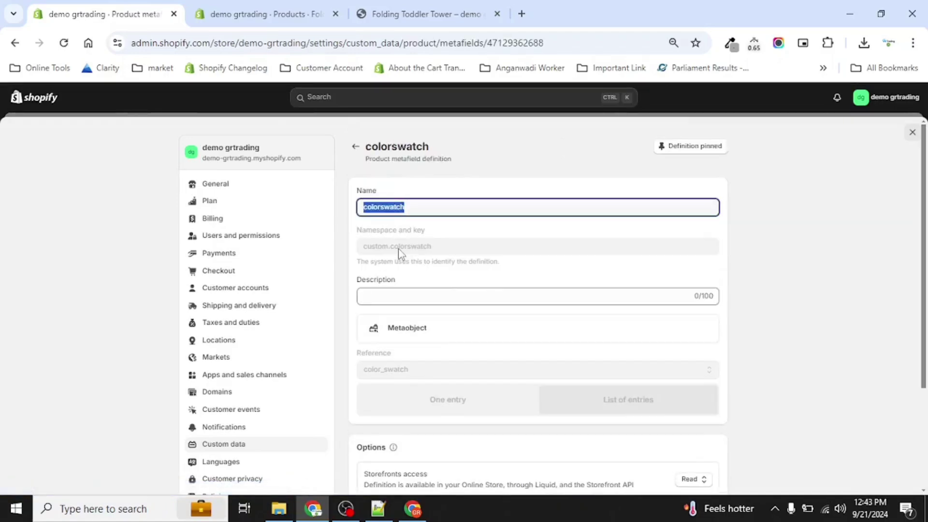
left_click_drag(457, 250, 389, 255)
left_click(367, 262)
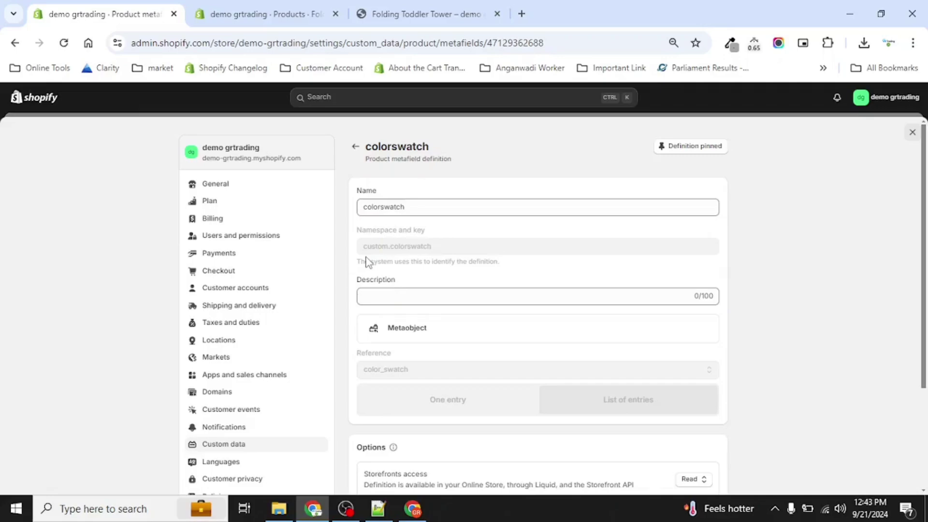
scroll(367, 261, "down", 3)
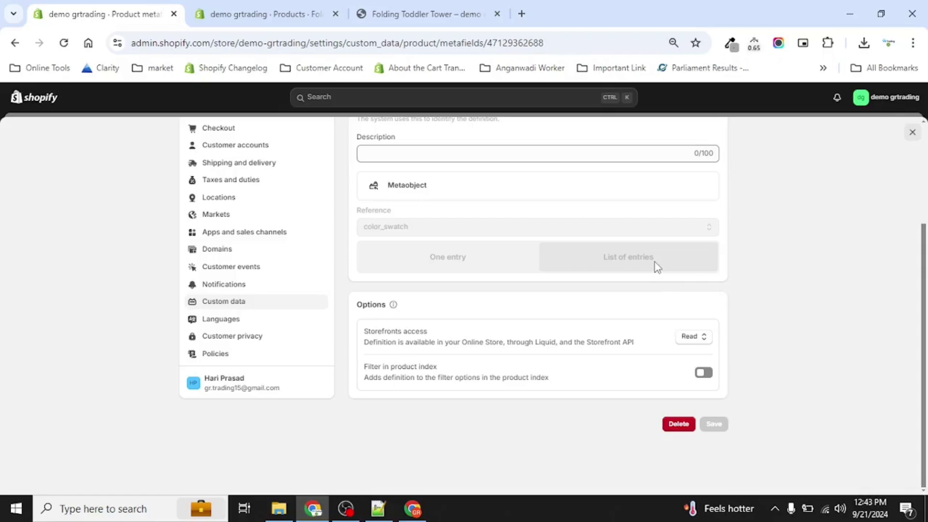
left_click(443, 11)
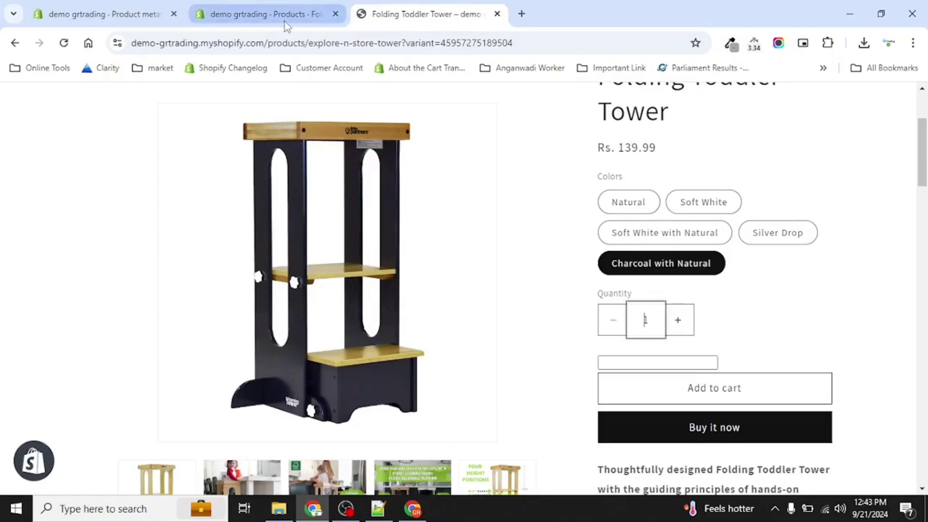
- Move between the admin and storefront tabs and close the Settings overlay
left_click(265, 14)
left_click(133, 7)
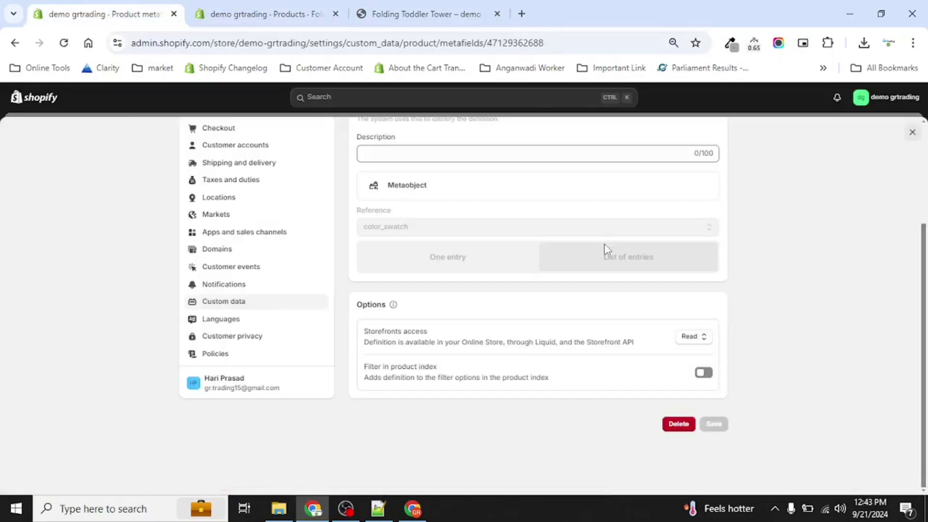
left_click(414, 10)
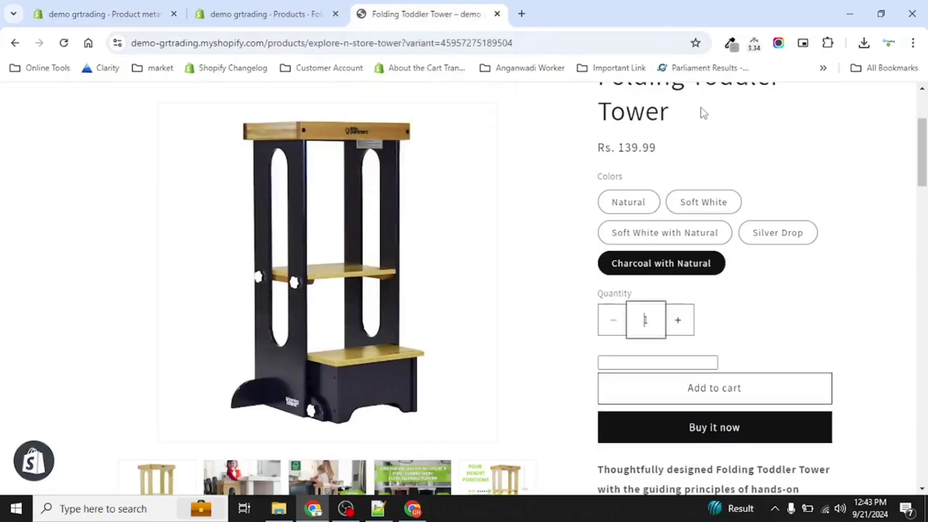
left_click(282, 22)
left_click(110, 15)
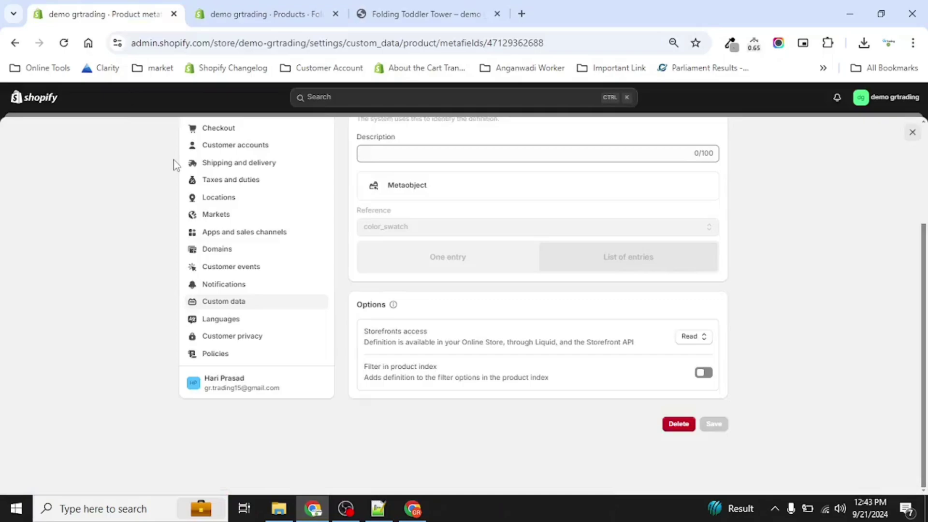
key("Escape")
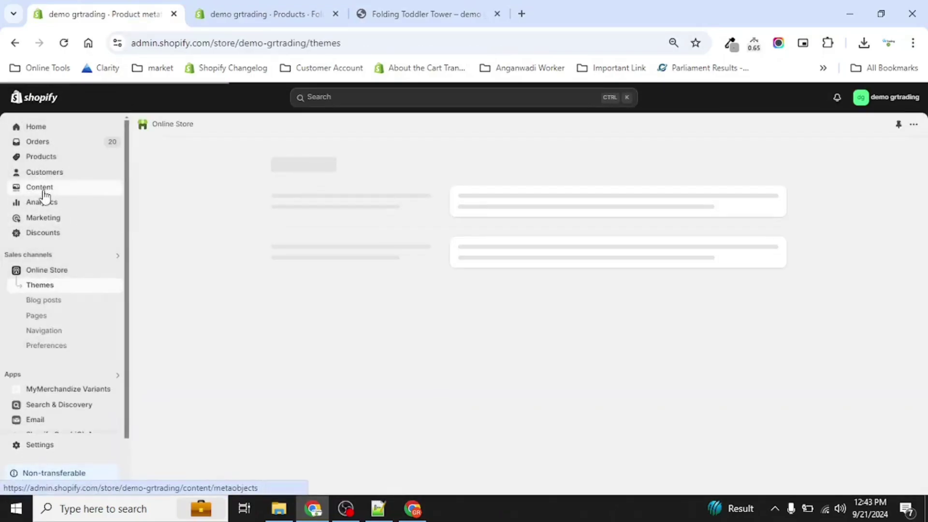
- Open the Natural color_swatch metaobject entry and select Natural on the storefront product
left_click(42, 192)
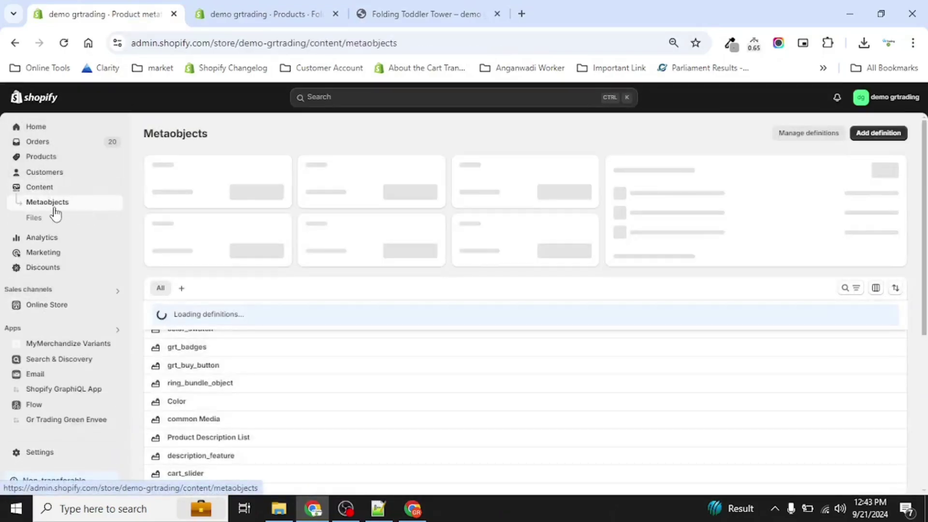
left_click(202, 333)
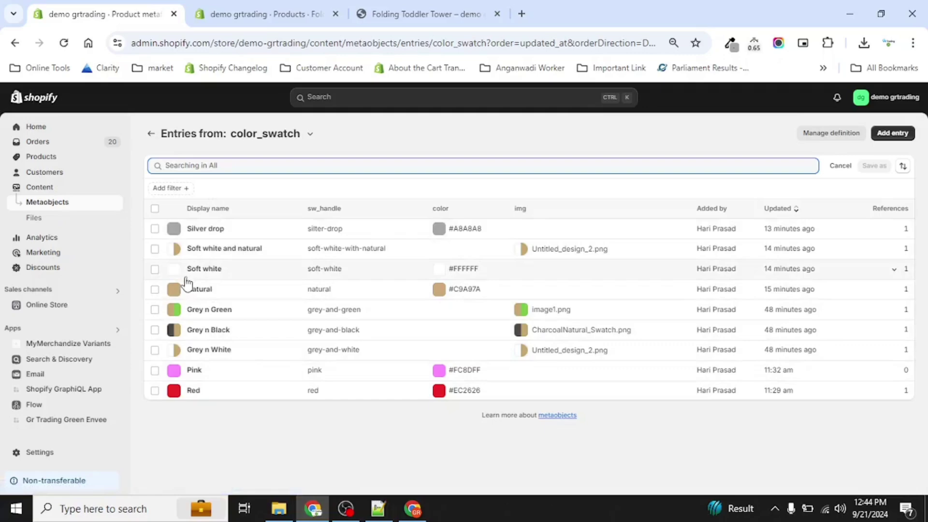
left_click(239, 296)
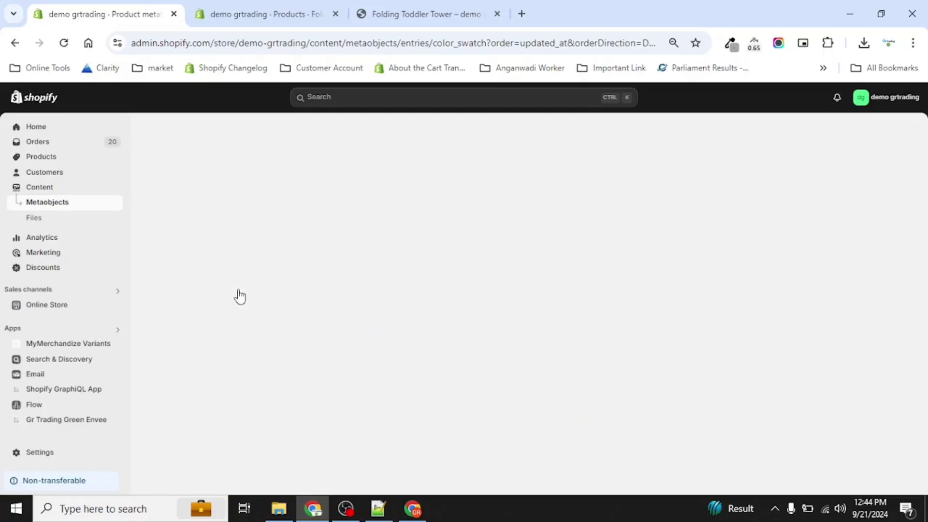
left_click(420, 14)
left_click(629, 209)
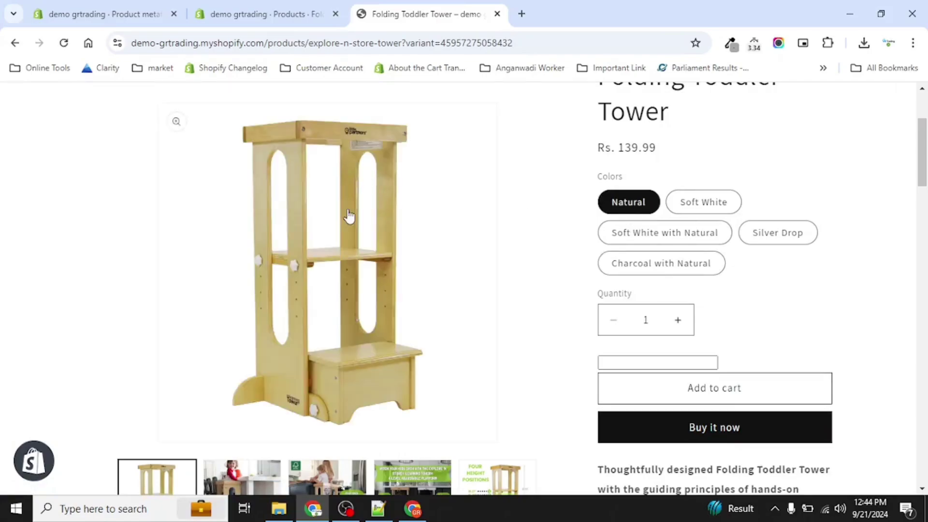
- Try adjusting the Natural swatch's colour by hand in the colour chooser
left_click(255, 12)
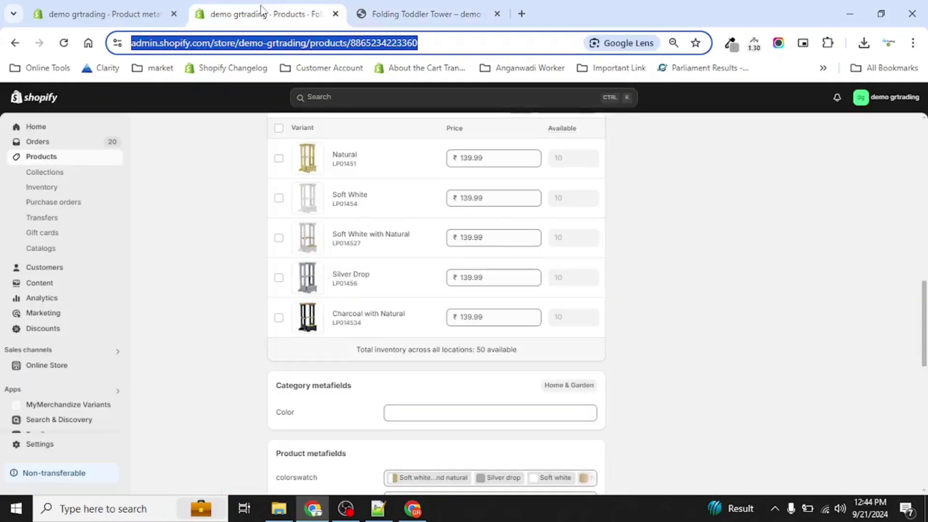
left_click(52, 7)
left_click(372, 275)
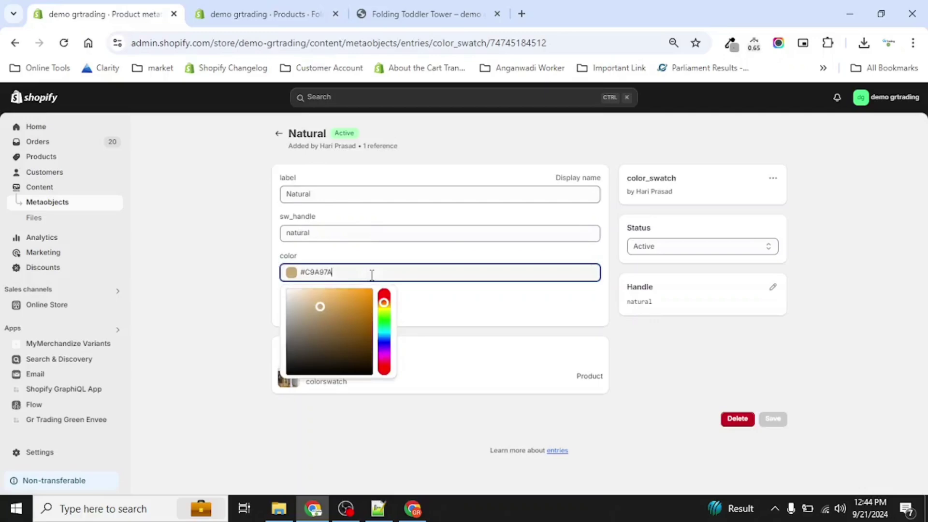
left_click(326, 306)
left_click_drag(335, 304, 365, 333)
left_click(539, 345)
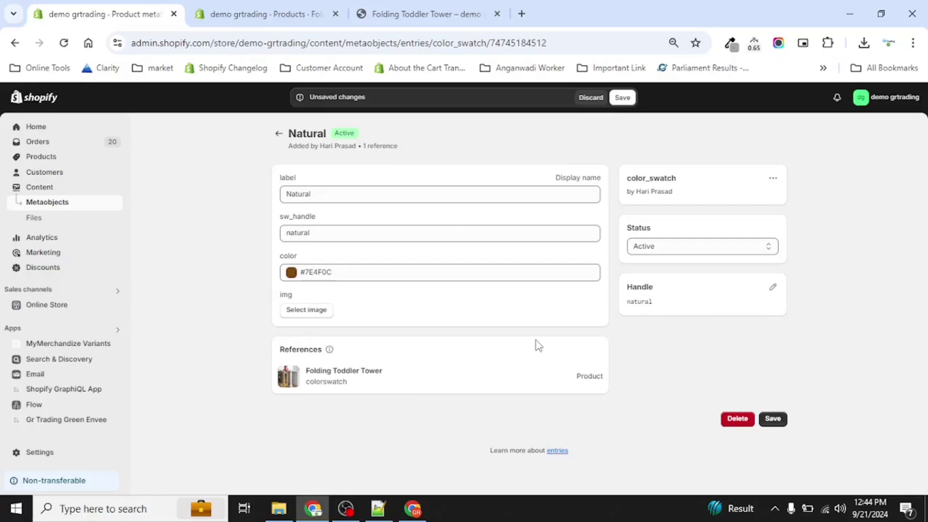
- Sample the wood colour from the storefront product photo with ColorZilla's eyedropper
left_click(442, 22)
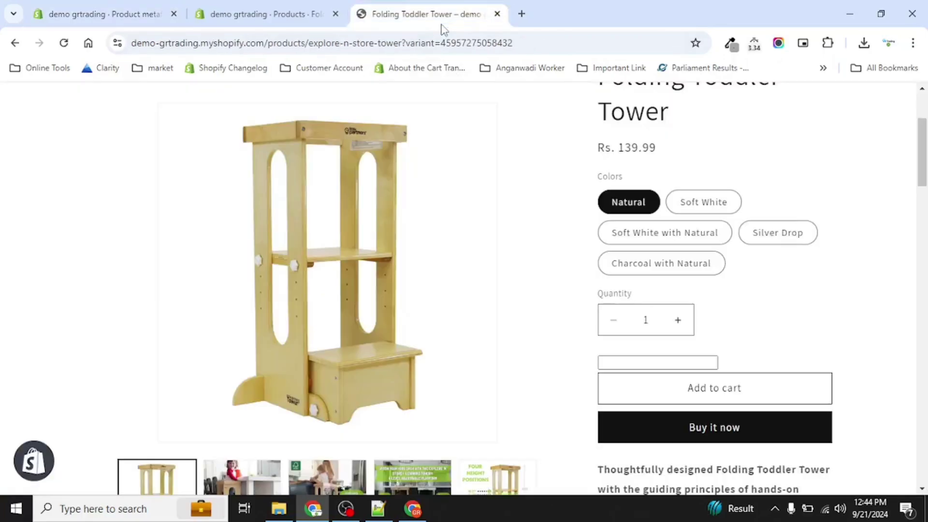
left_click(730, 42)
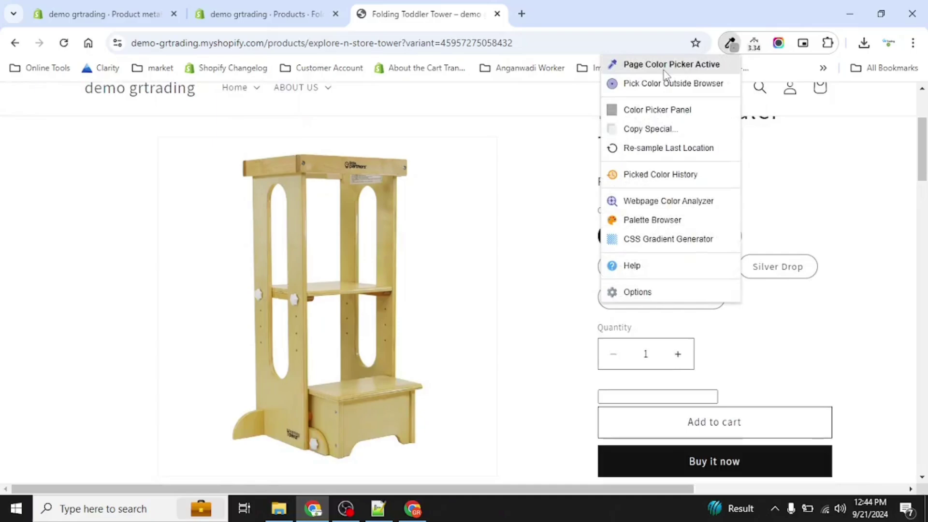
left_click(646, 67)
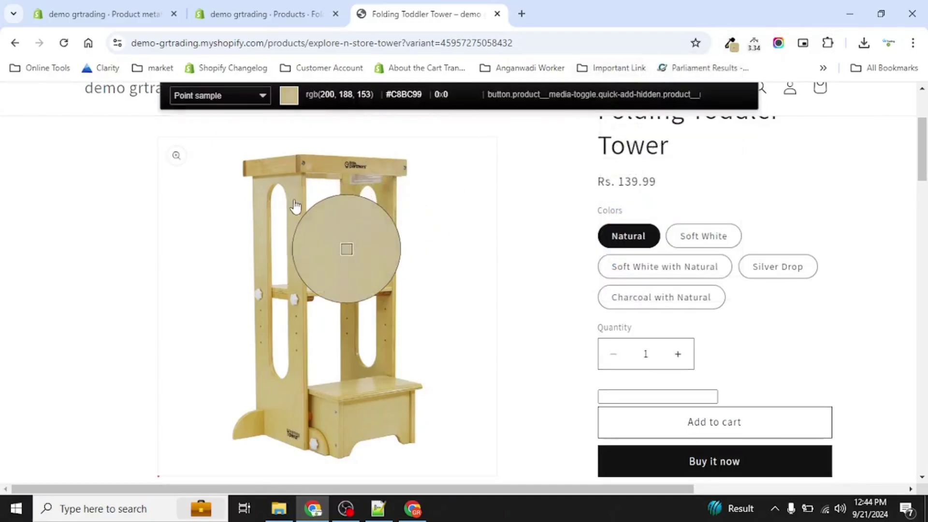
left_click(356, 372)
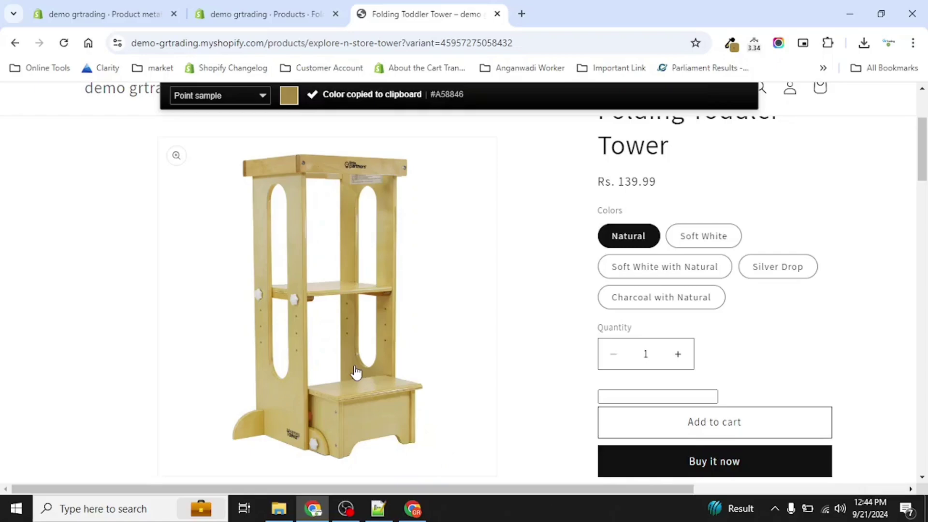
scroll(379, 90, "down", 1)
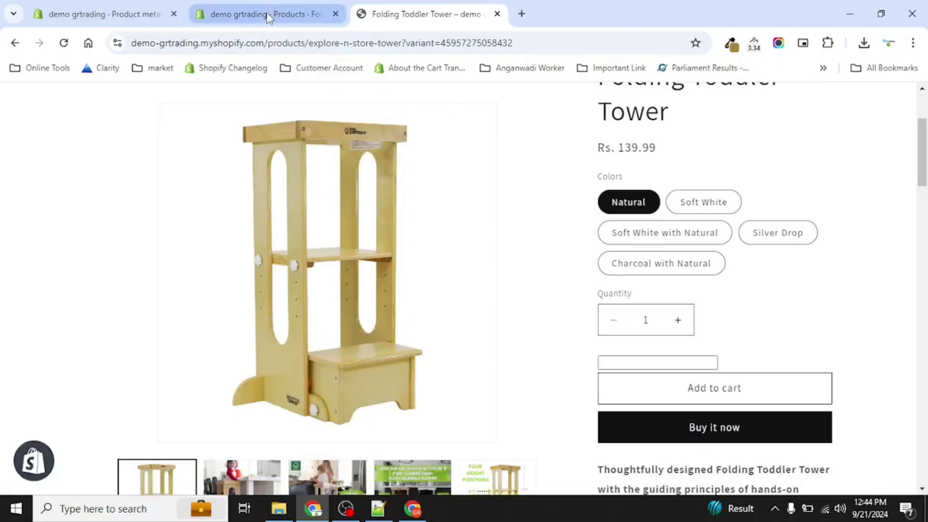
- Paste #A58846 as the Natural swatch colour, save, and return to the entries list
left_click(137, 16)
left_click(354, 272)
key("ctrl+a")
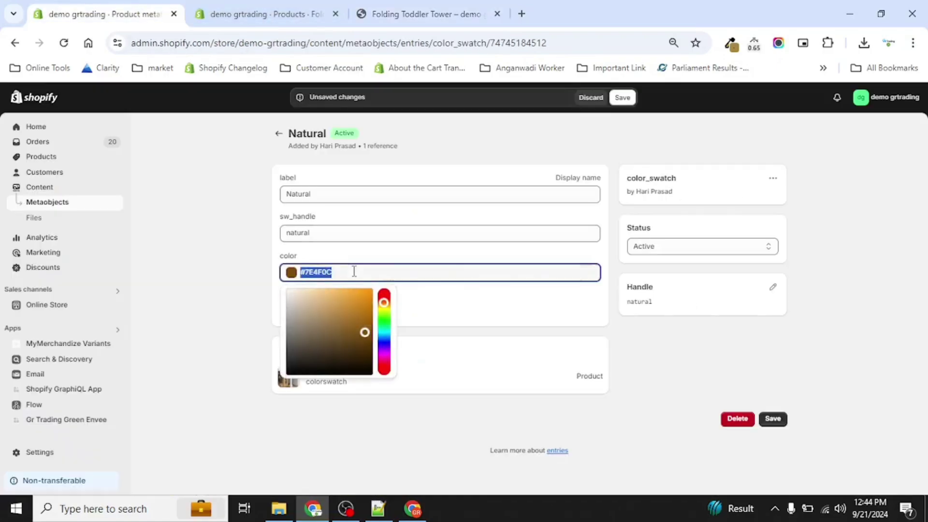
type("#A58846")
left_click(658, 343)
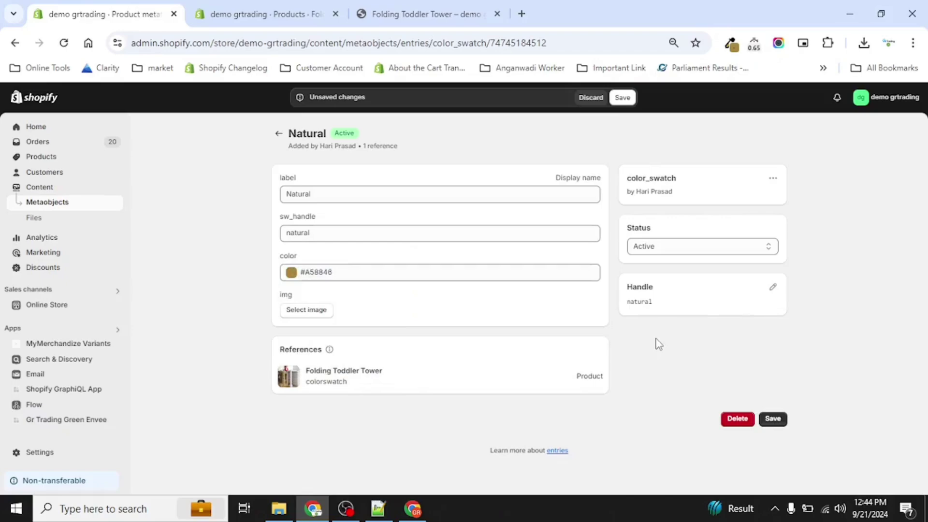
left_click(627, 99)
left_click(347, 265)
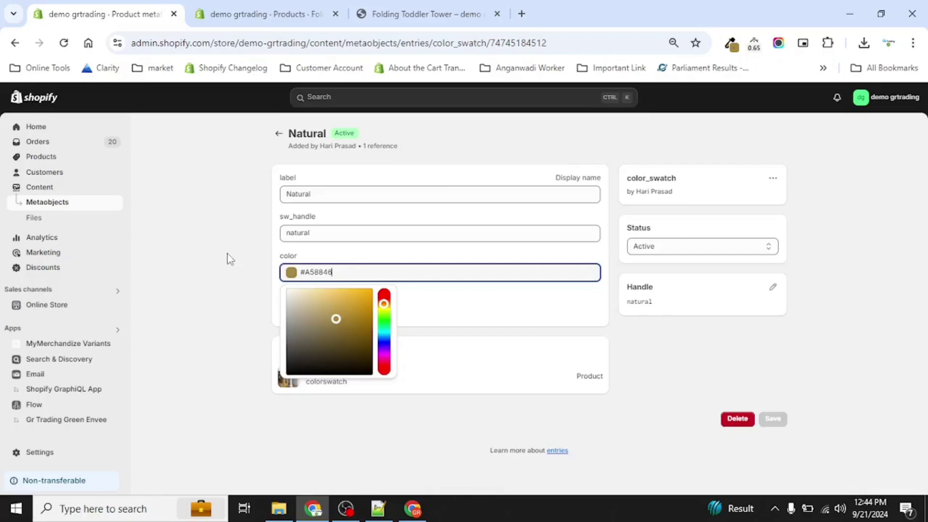
left_click(271, 134)
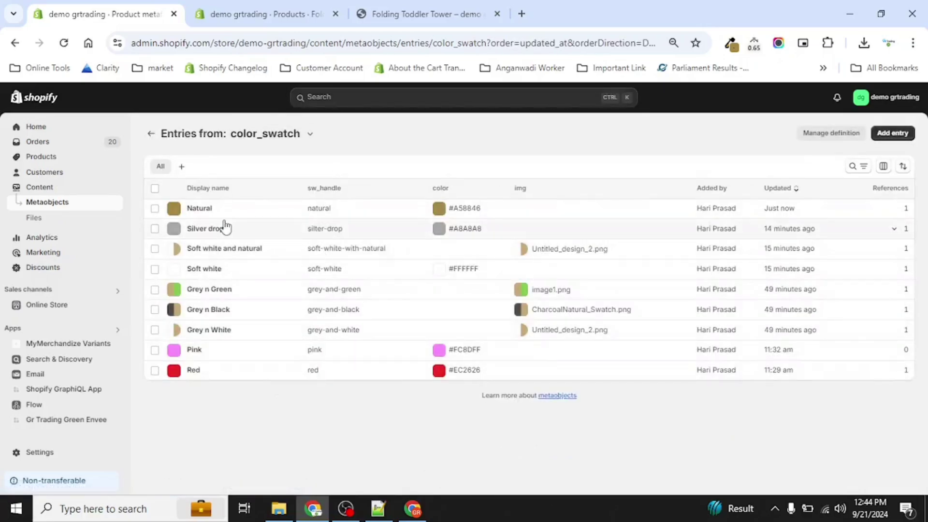
- Open the Soft white swatch entry and select Soft White on the storefront
left_click(232, 270)
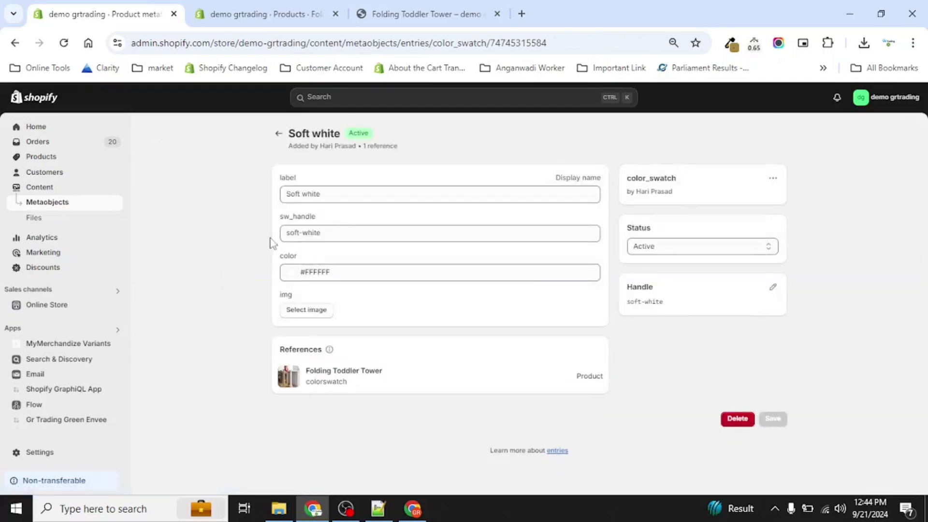
left_click(419, 14)
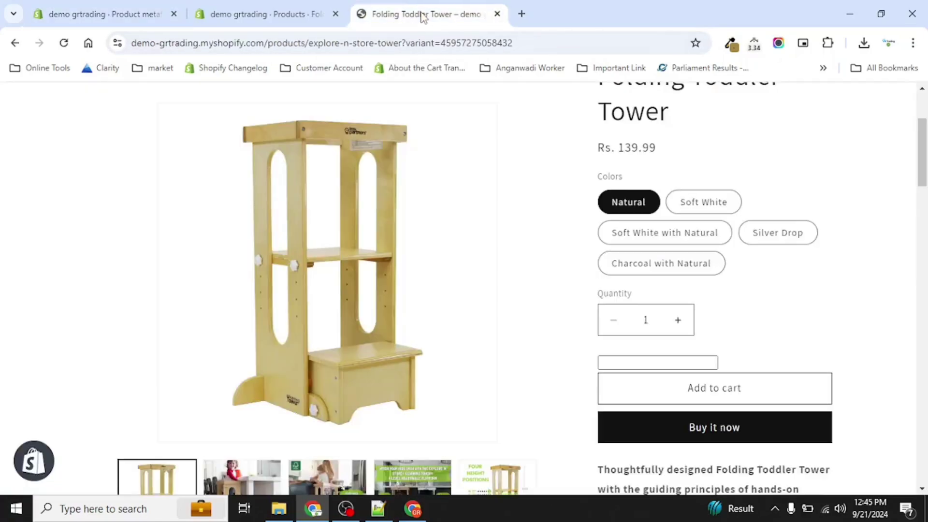
left_click(715, 201)
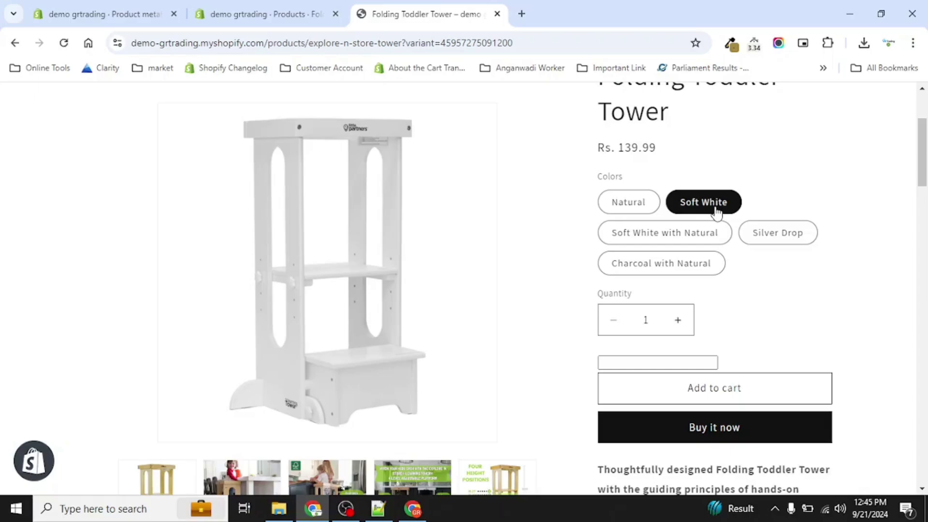
- Select the Soft white entry's soft-white sw_handle and compare it with the storefront
left_click(285, 16)
left_click(93, 18)
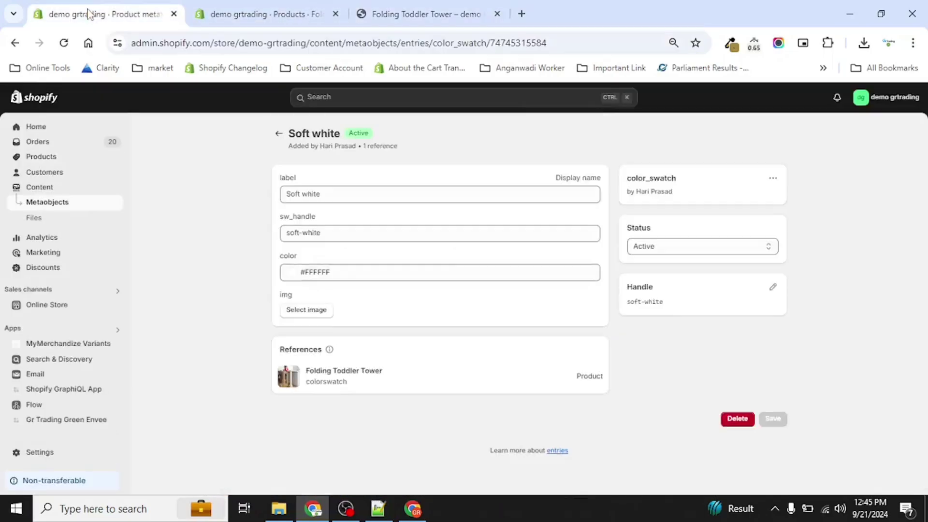
left_click(349, 194)
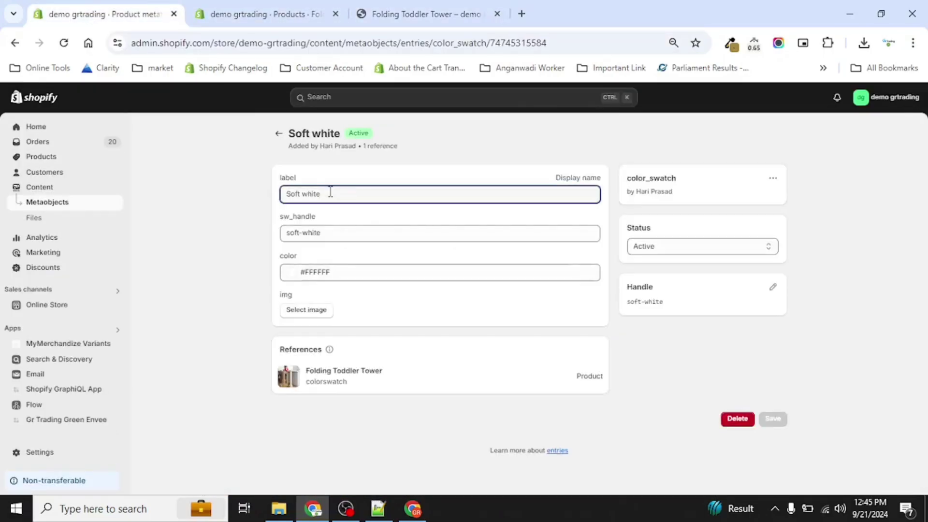
left_click(335, 234)
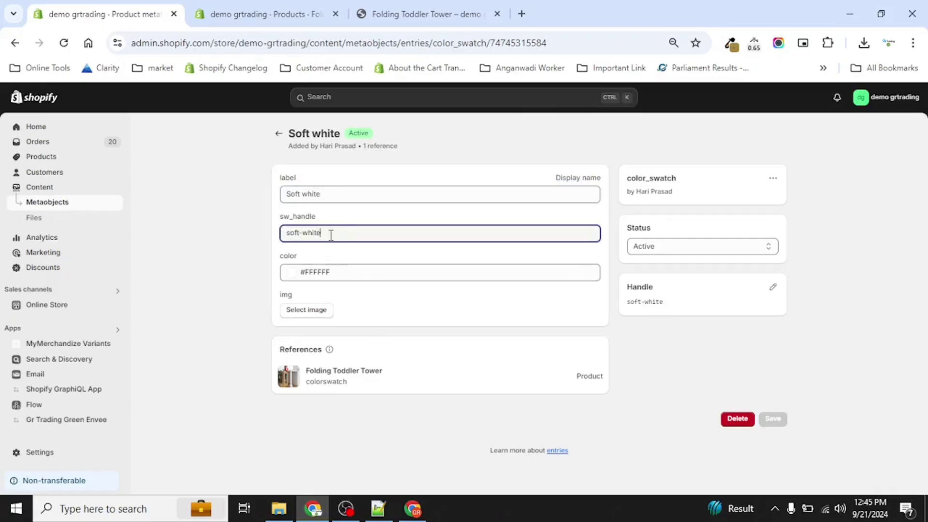
left_click_drag(331, 235, 271, 244)
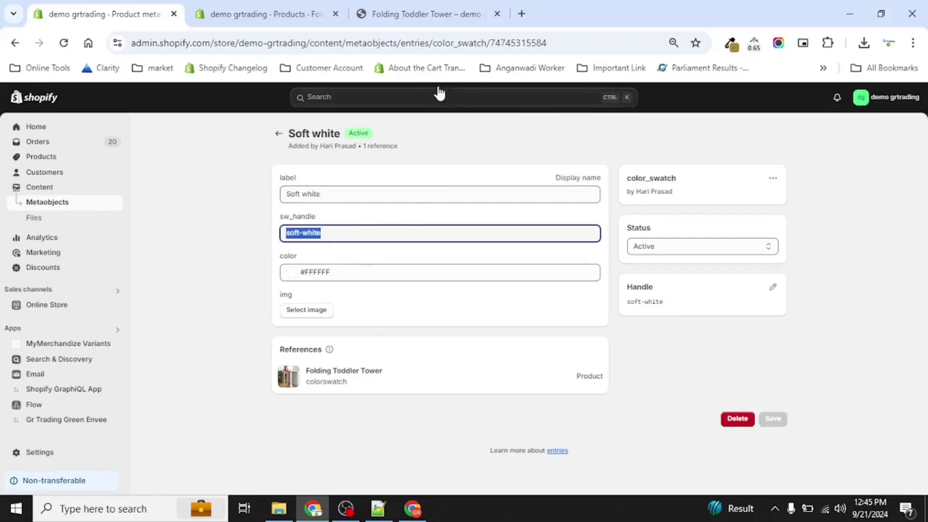
left_click(404, 20)
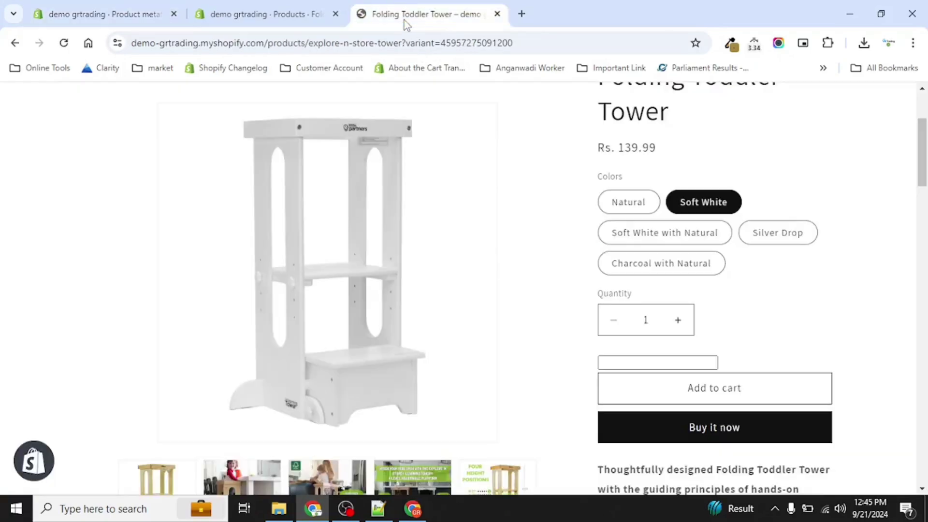
left_click(686, 215)
- Open a Notepad scratch note and draft the soft-white handle from 'Soft White'
key("super")
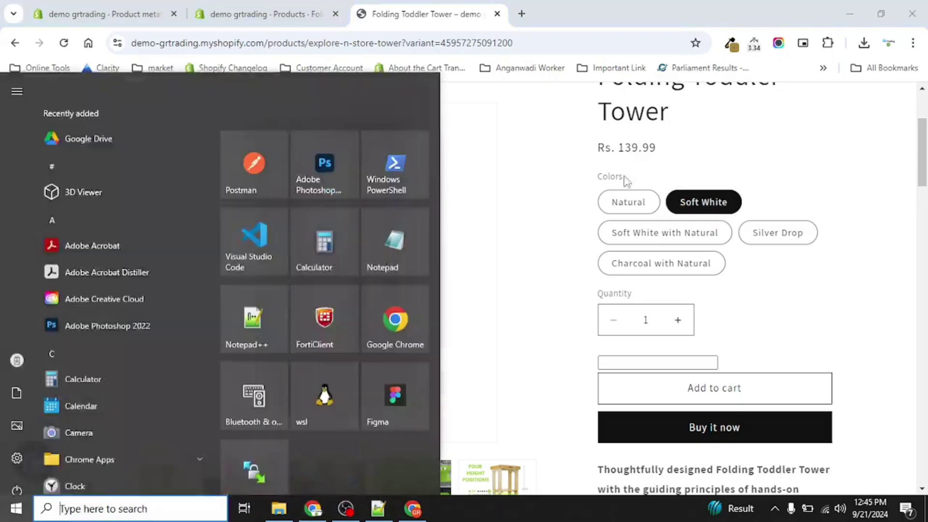
left_click(379, 198)
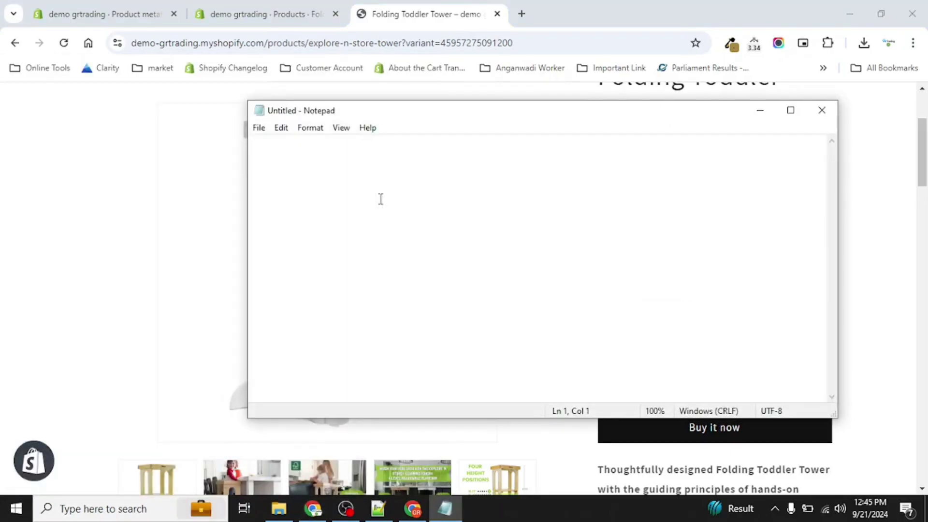
type("Soft")
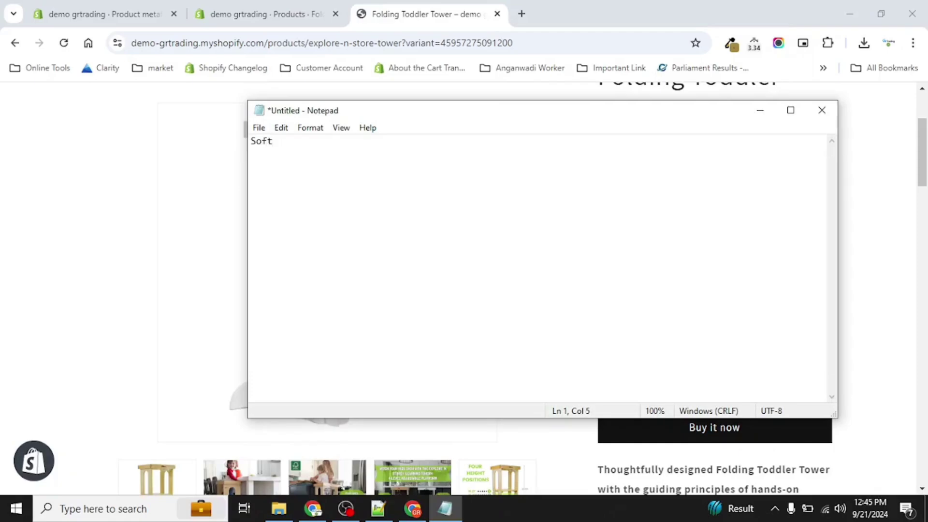
type(" White")
key("alt+Tab")
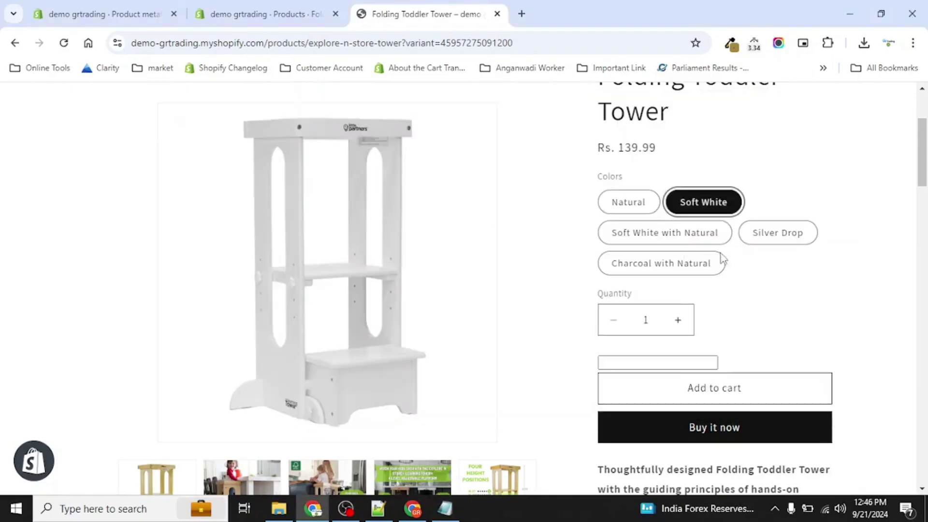
left_click(813, 273)
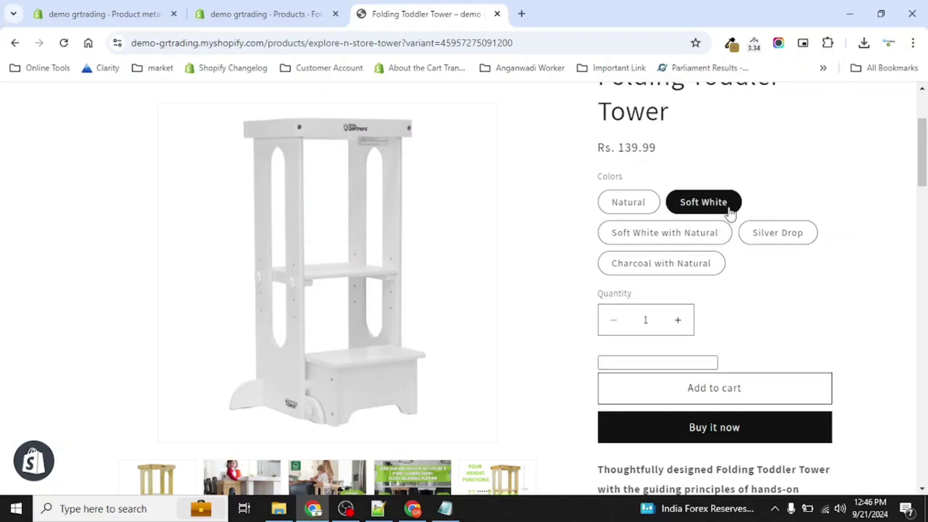
key("alt+Tab")
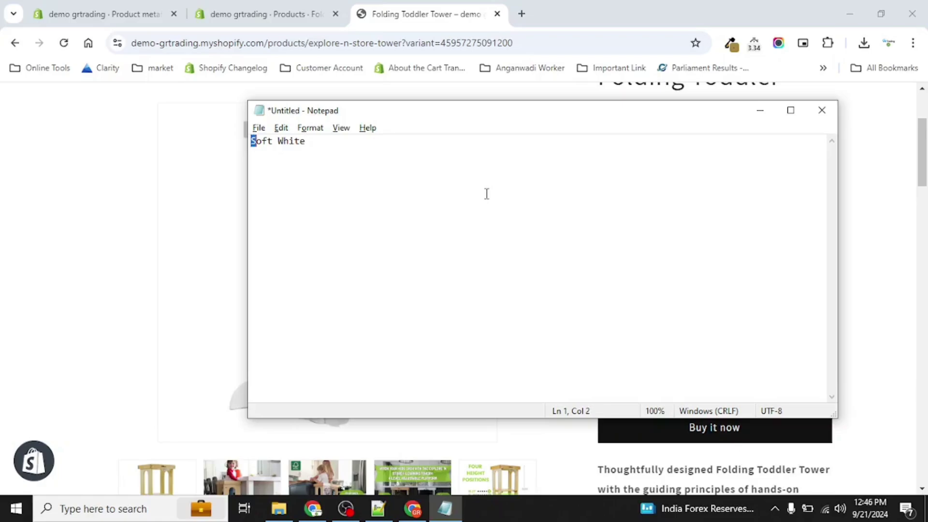
type("s")
- Paste 'Soft White with Natural' from the storefront, hyphenate it, then delete that drafted line
left_click(48, 15)
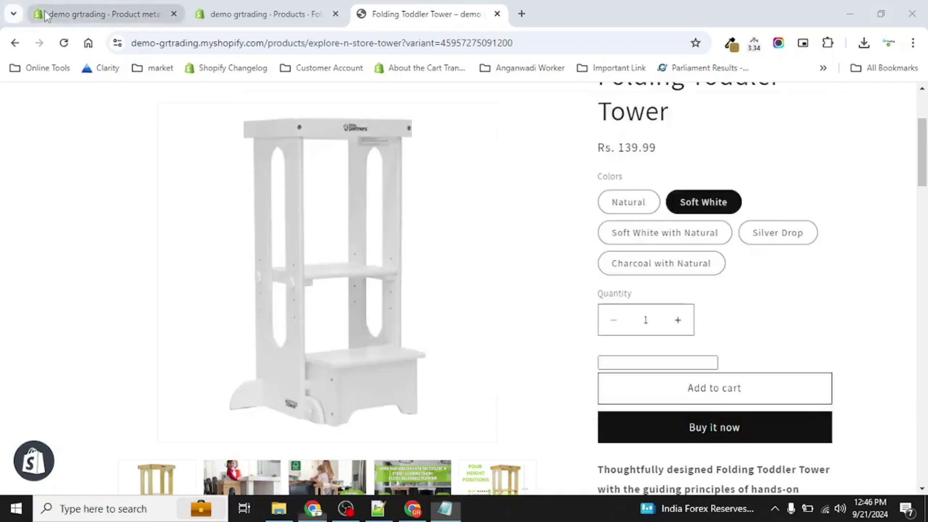
left_click(335, 232)
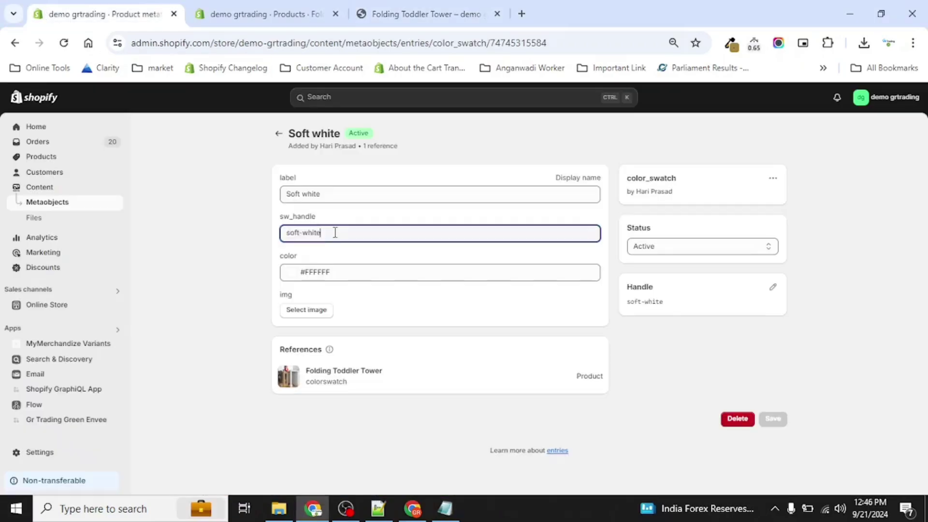
left_click(439, 9)
left_click_drag(584, 232, 726, 237)
key("ctrl+c")
key("alt+Tab")
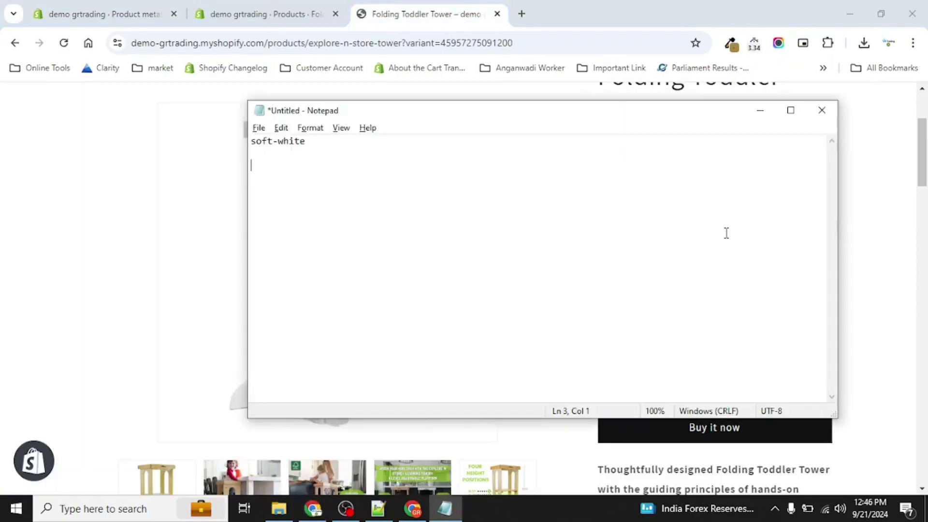
key("ctrl+v")
type("s")
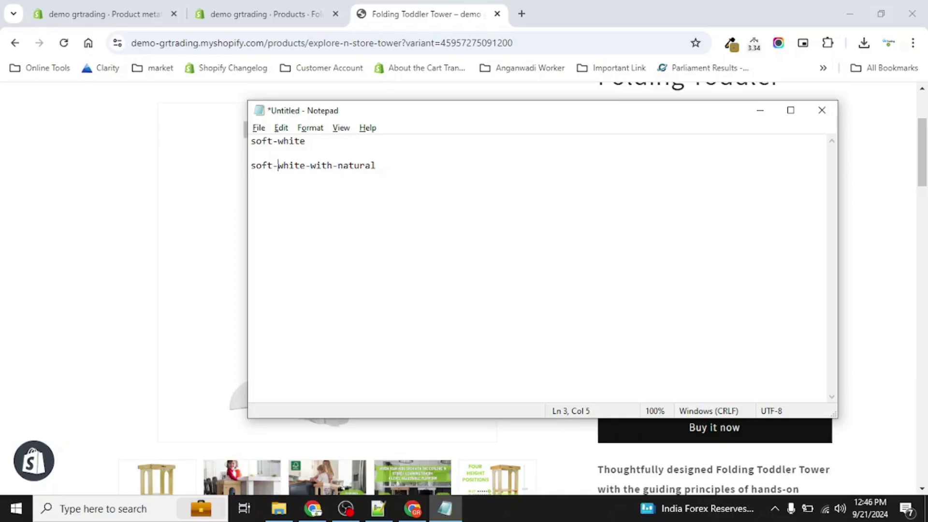
key("shift+End")
key("ctrl+x")
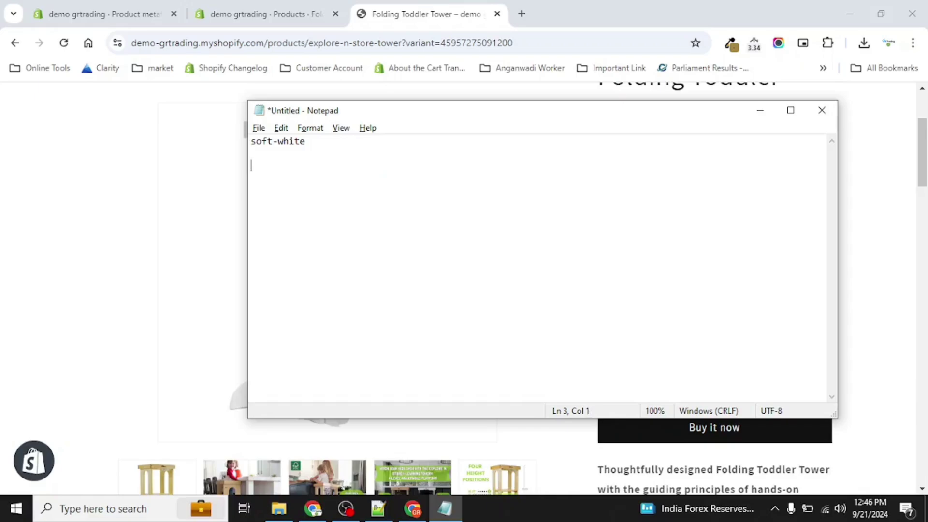
- Open the Soft white and natural entry and select its soft-white-with-natural sw_handle
left_click(129, 14)
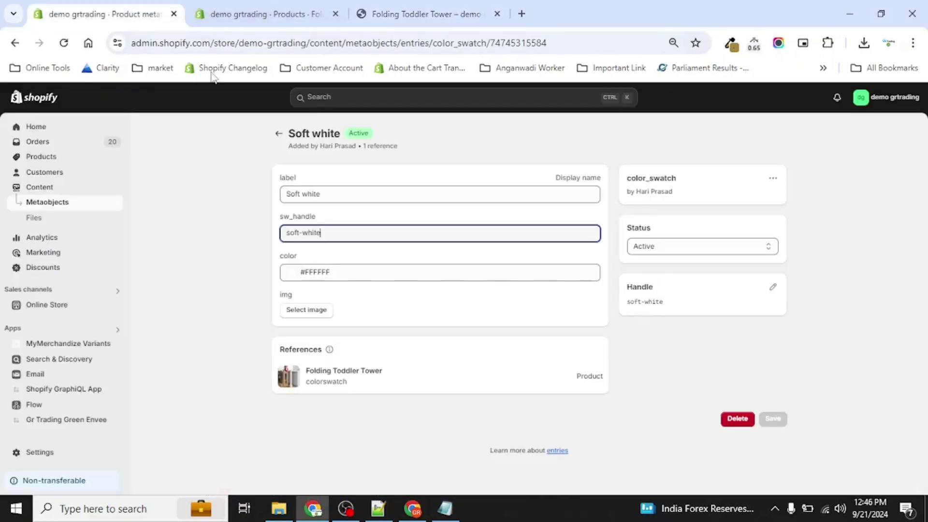
left_click(279, 135)
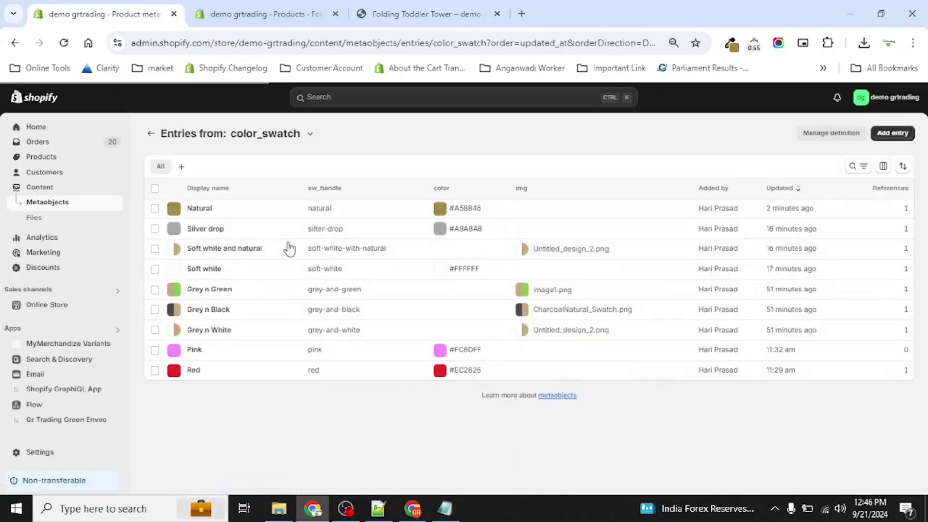
left_click(239, 248)
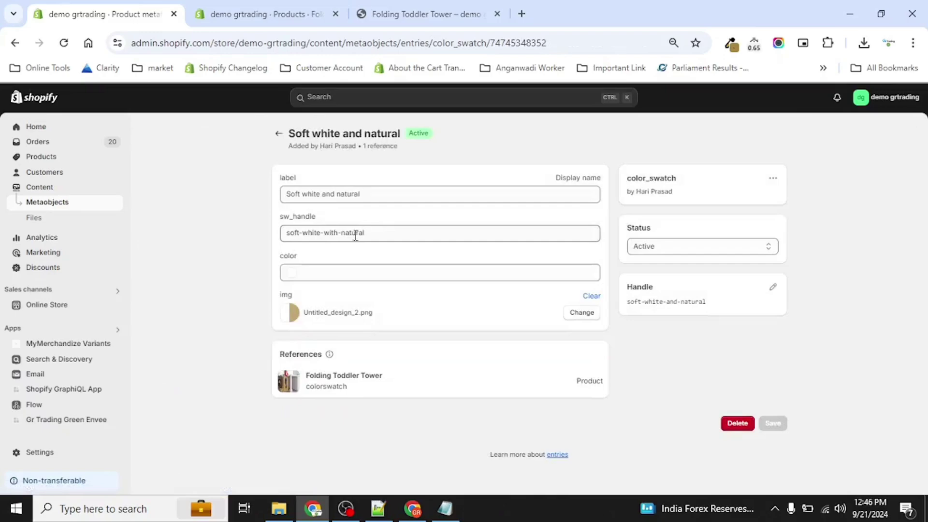
left_click(357, 232)
left_click(388, 232)
key("ctrl+a")
left_click(388, 232)
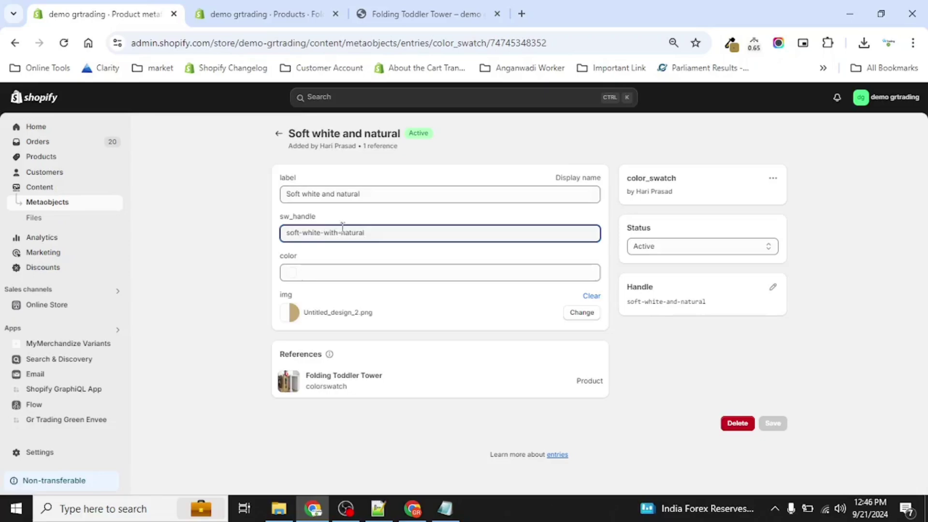
left_click_drag(303, 195, 356, 194)
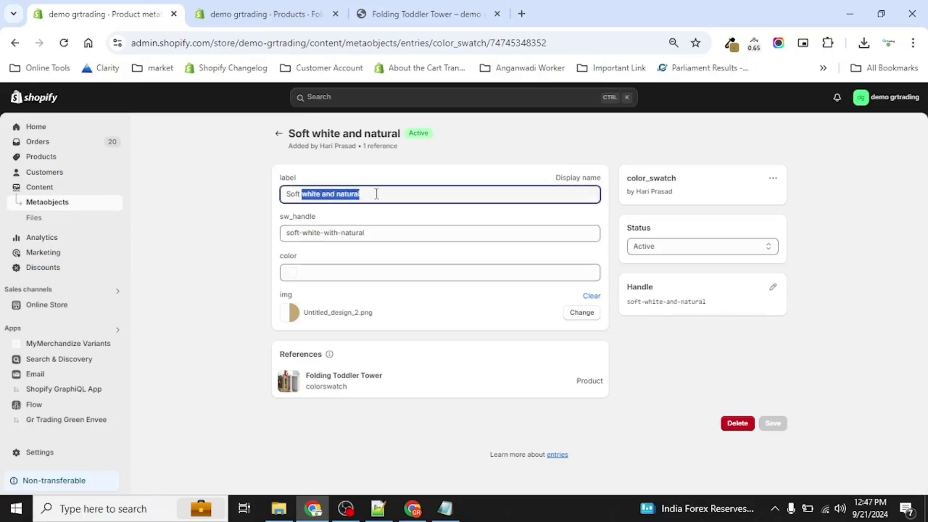
left_click_drag(379, 233, 290, 248)
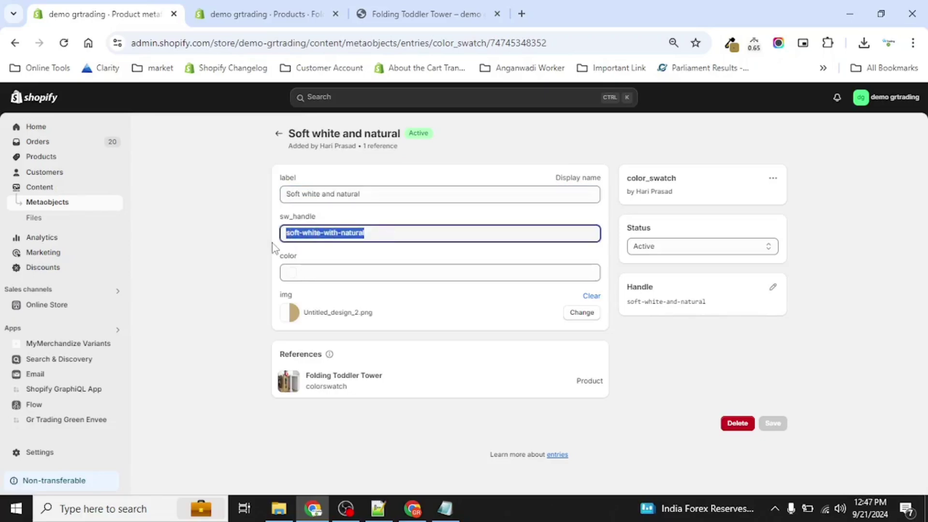
left_click(380, 225)
key("ctrl+a")
- Select the Soft White with Natural variant on the storefront and compare it with the entry
left_click(449, 9)
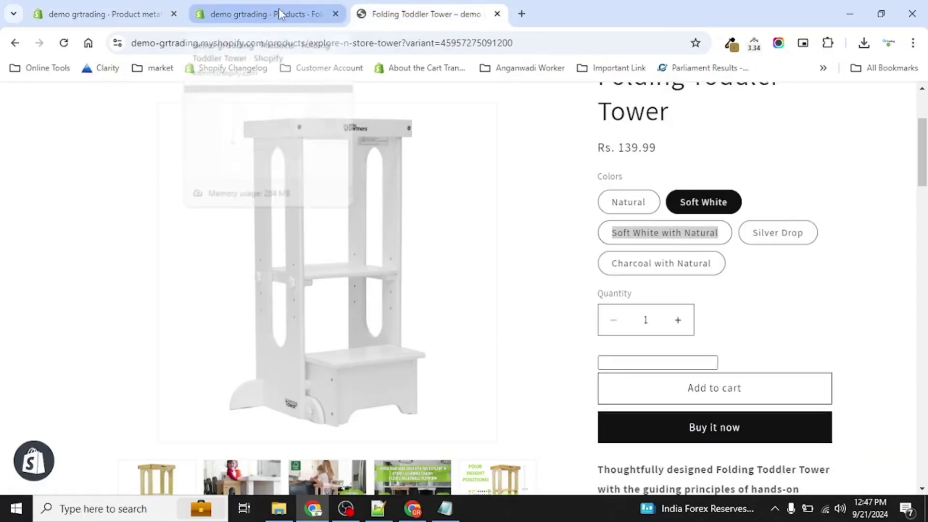
left_click(779, 285)
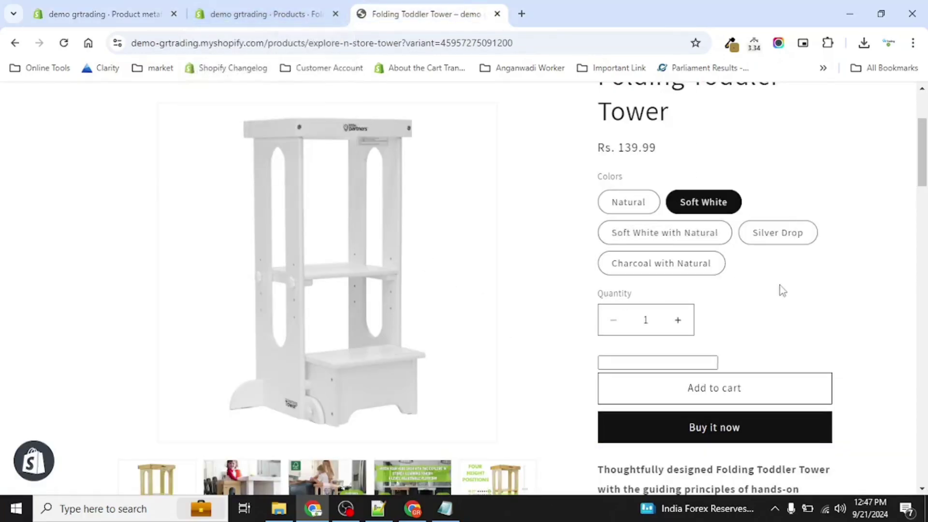
left_click(682, 241)
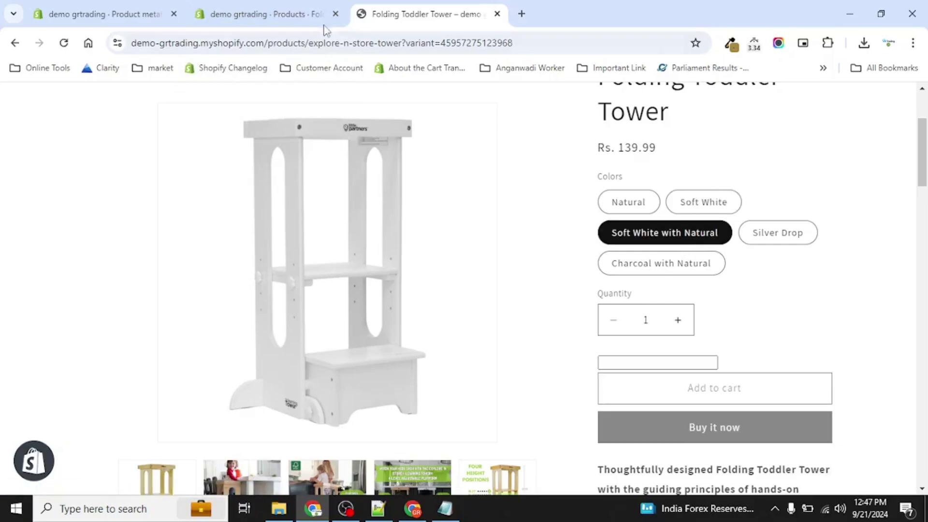
left_click(266, 13)
left_click(134, 6)
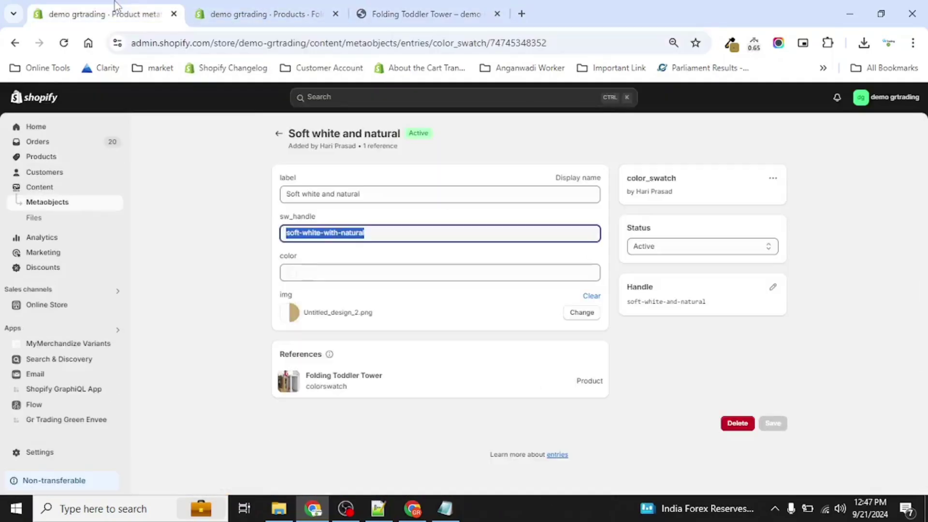
left_click(416, 14)
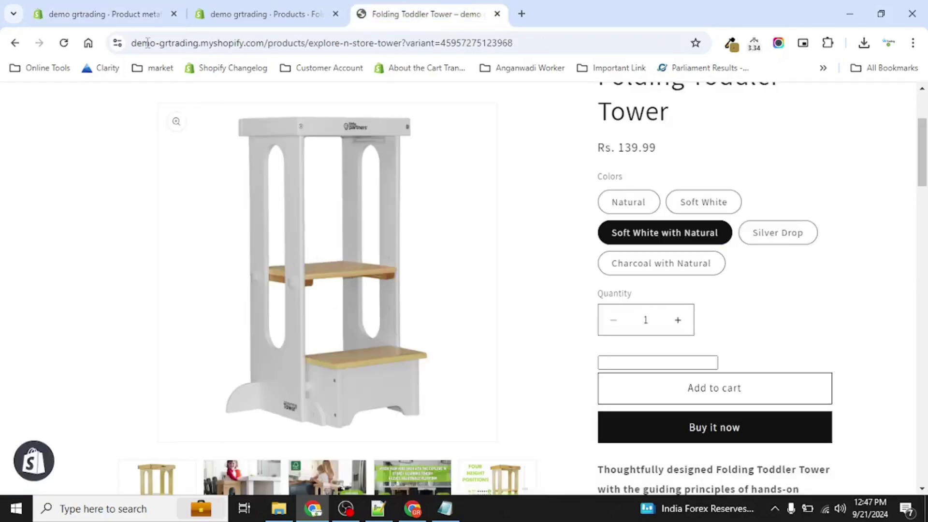
left_click(134, 14)
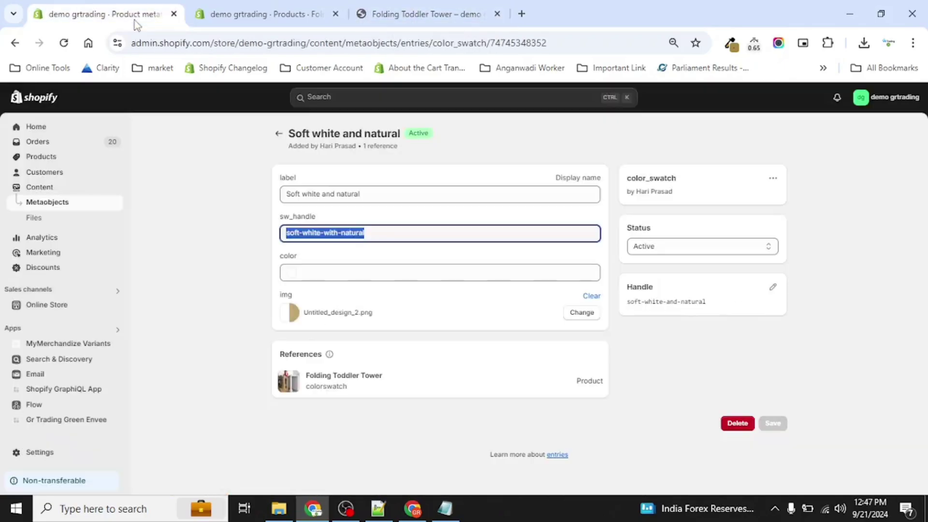
- Clear every swatch from the Folding Toddler Tower's colorswatch metafield and save the product
left_click(336, 313)
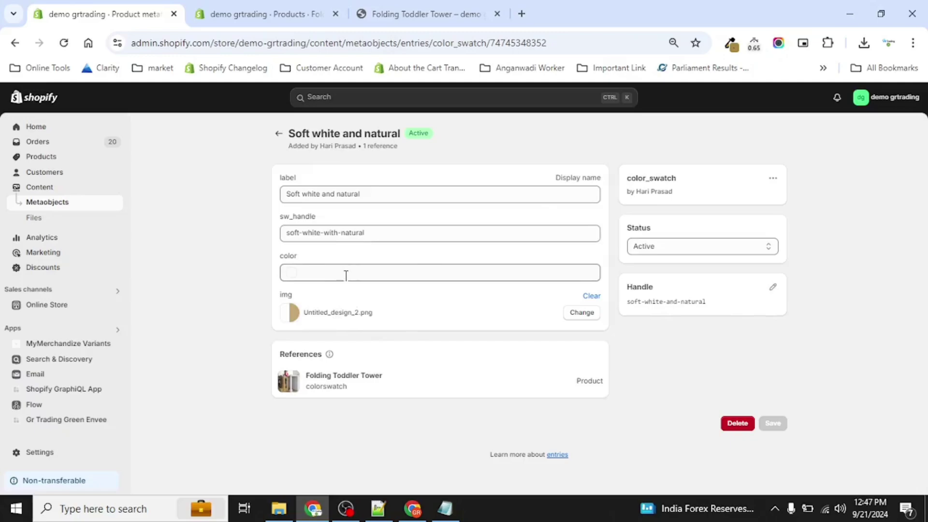
left_click(272, 6)
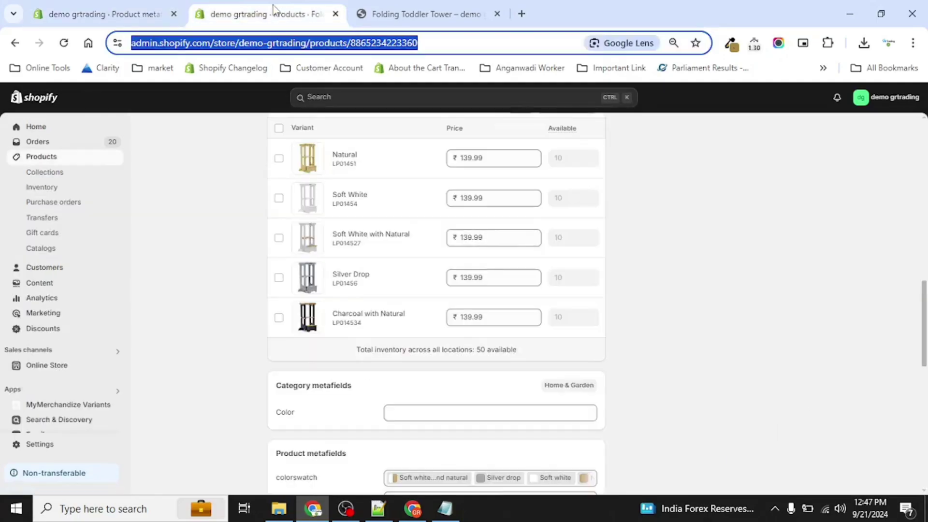
left_click(121, 20)
left_click(278, 135)
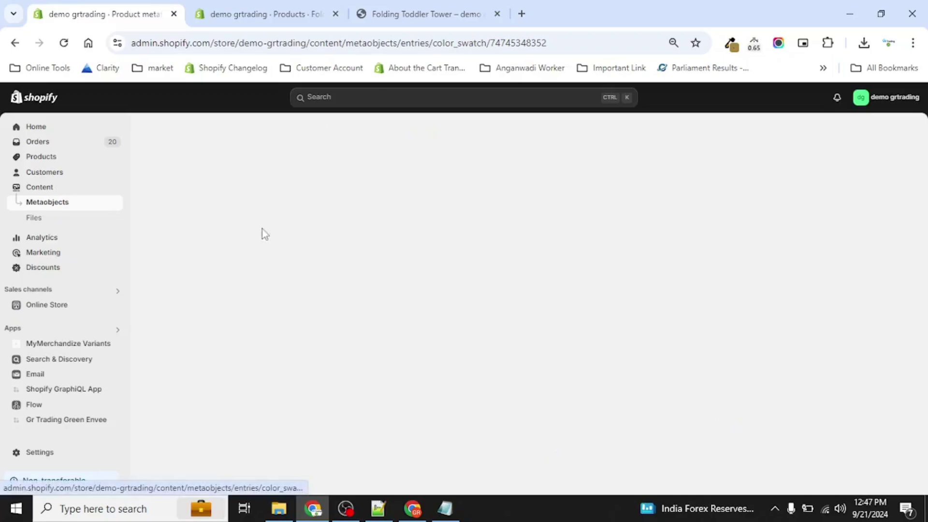
left_click(285, 14)
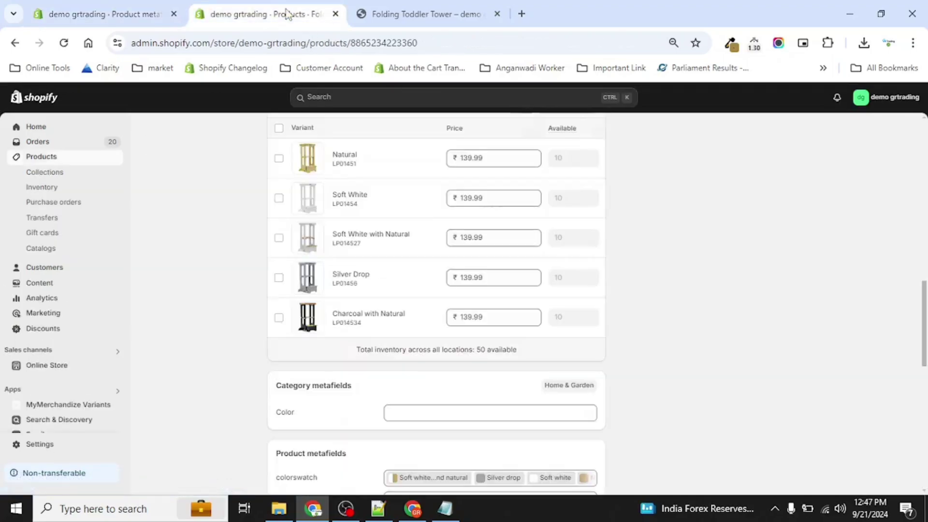
scroll(265, 270, "down", 6)
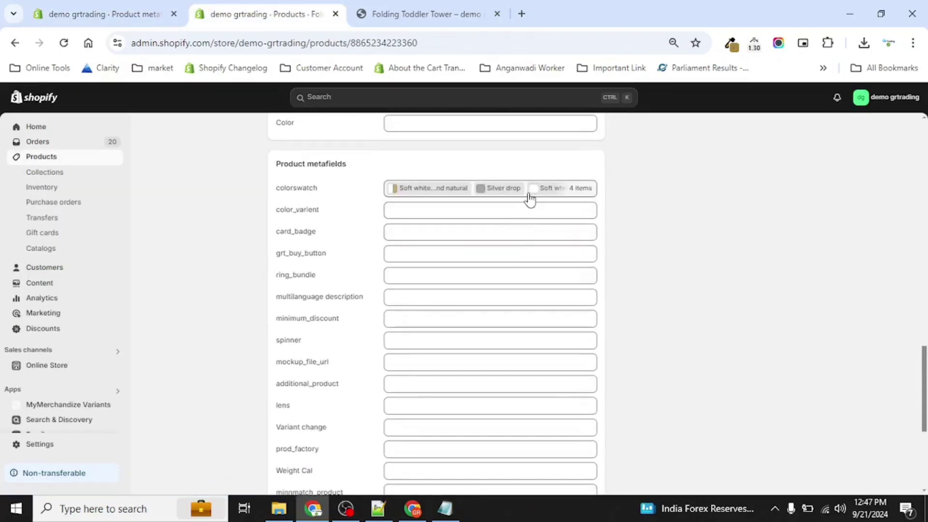
left_click(530, 198)
left_click(586, 207)
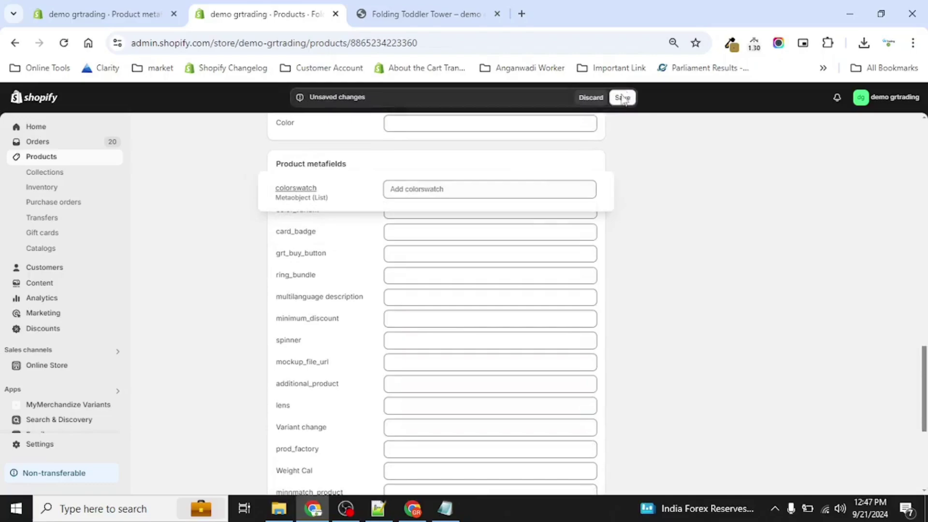
left_click(622, 98)
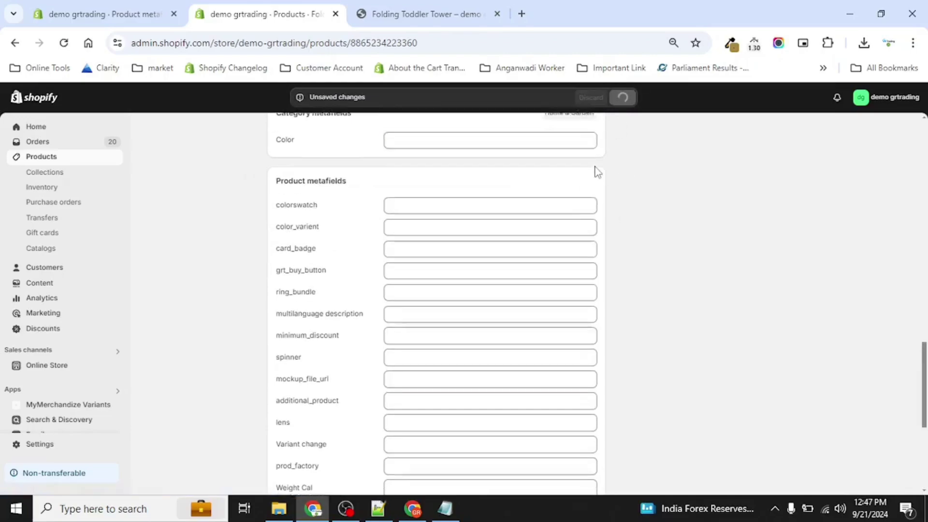
- Open the colorswatch picker and add Natural to the metafield
scroll(655, 227, "up", 3)
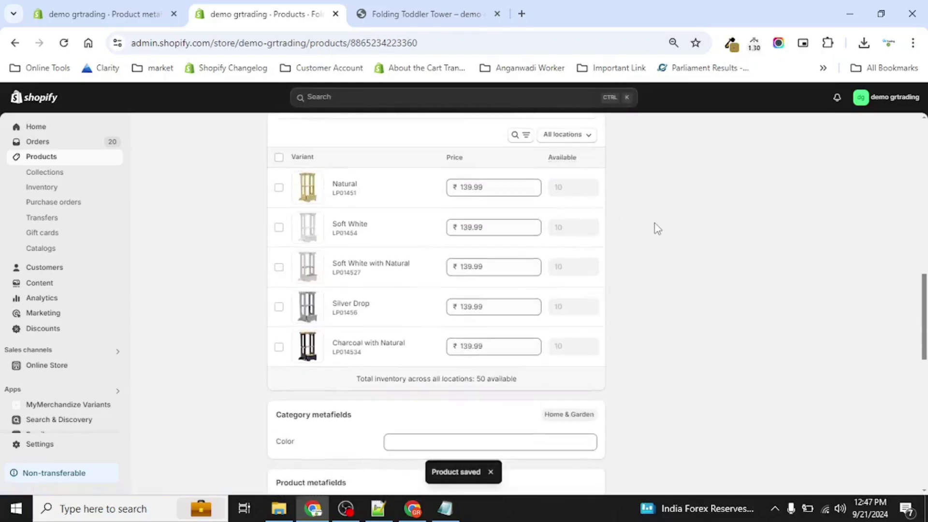
scroll(657, 228, "down", 5)
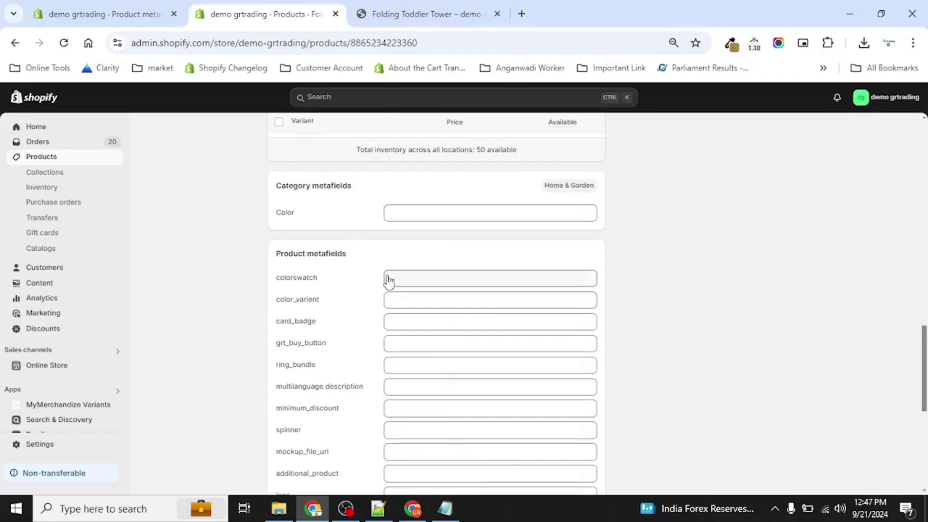
left_click(427, 279)
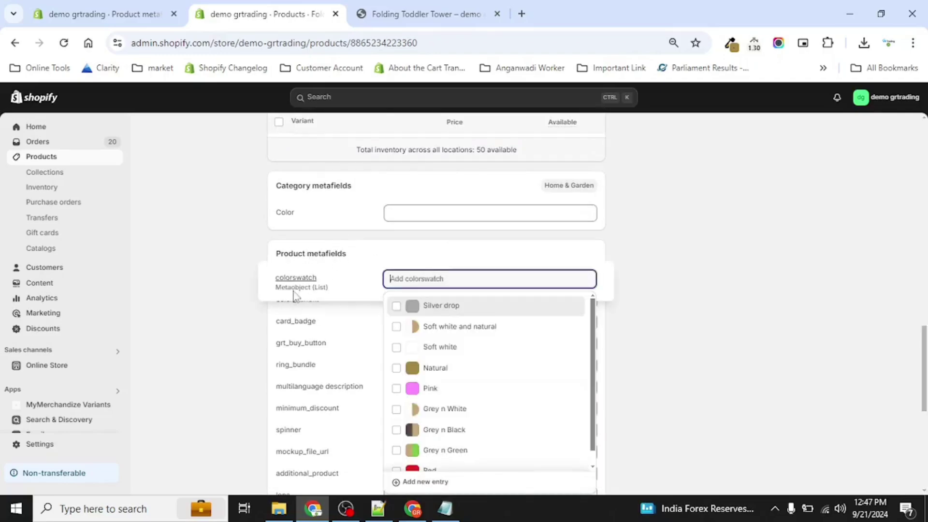
scroll(480, 348, "down", 1)
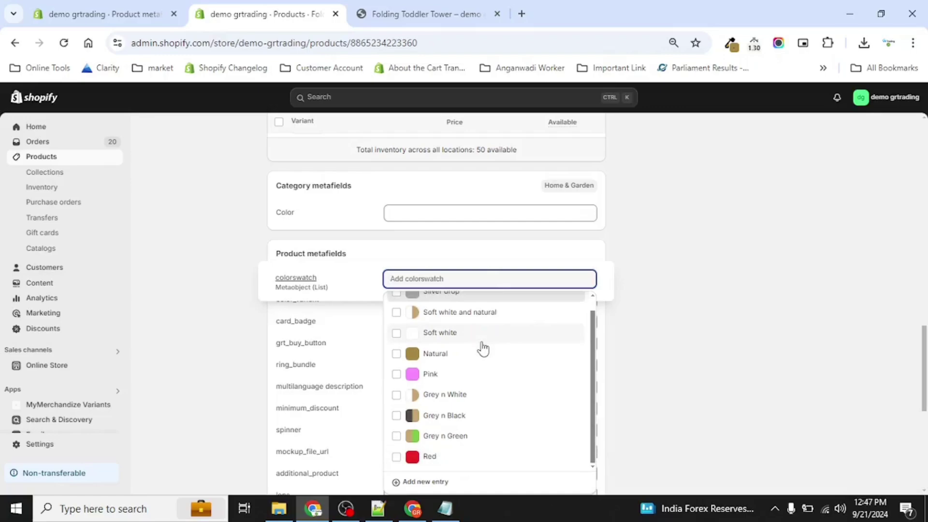
scroll(480, 348, "up", 1)
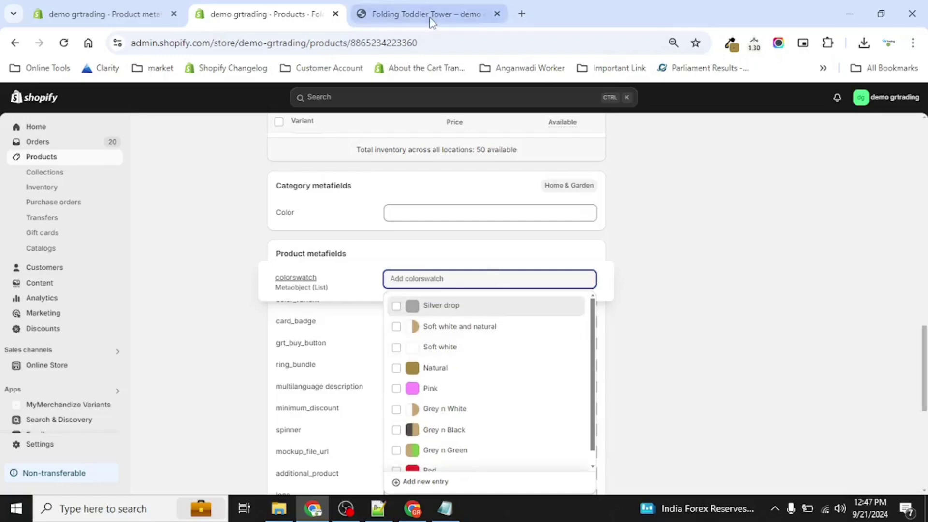
left_click(429, 17)
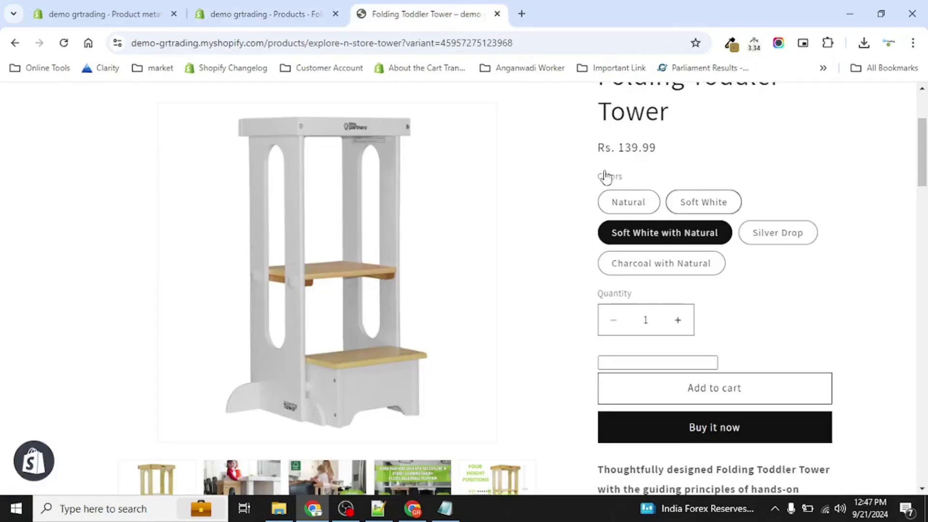
left_click(287, 13)
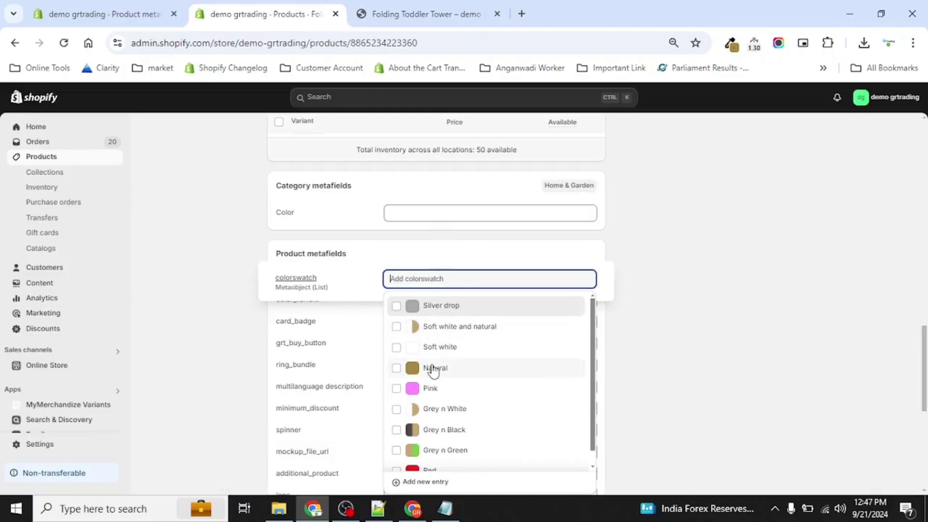
left_click(433, 368)
key("ctrl+Tab")
key("ctrl+shift+Tab")
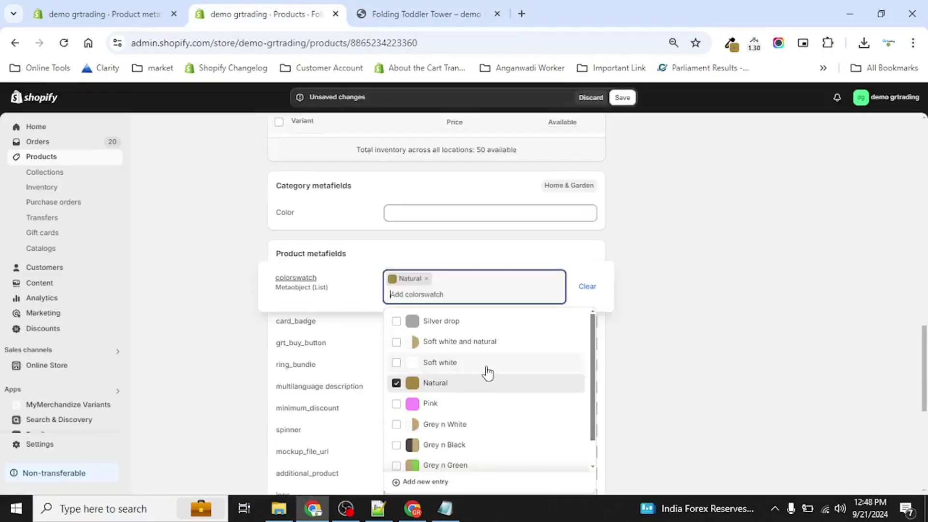
- Add Soft white, Soft white and natural, and Silver drop, then save the product
left_click(445, 368)
key("ctrl+Tab")
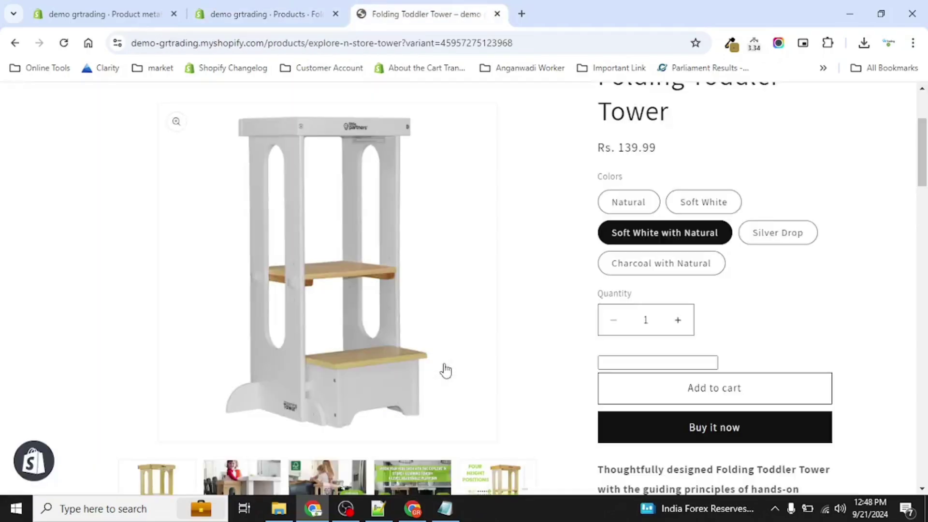
key("ctrl+shift+Tab")
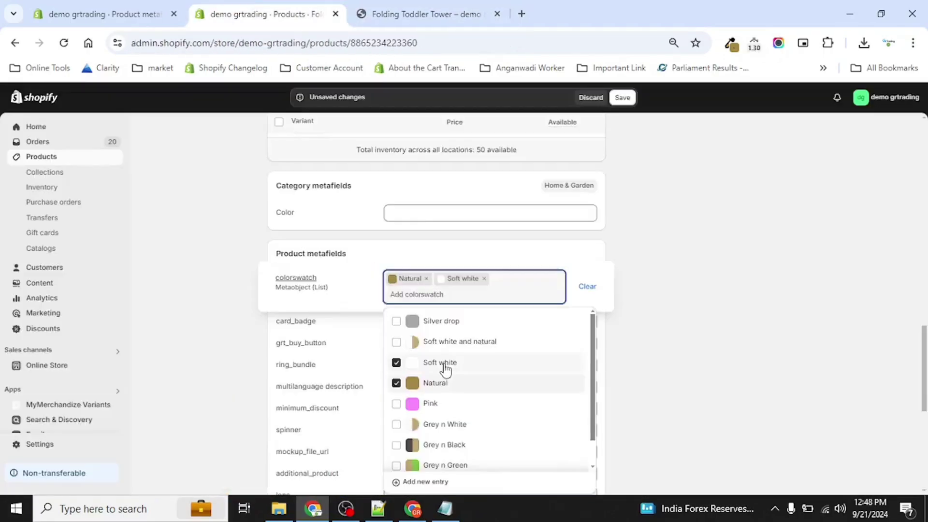
left_click(482, 346)
key("ctrl+Tab")
key("ctrl+shift+Tab")
key("Escape")
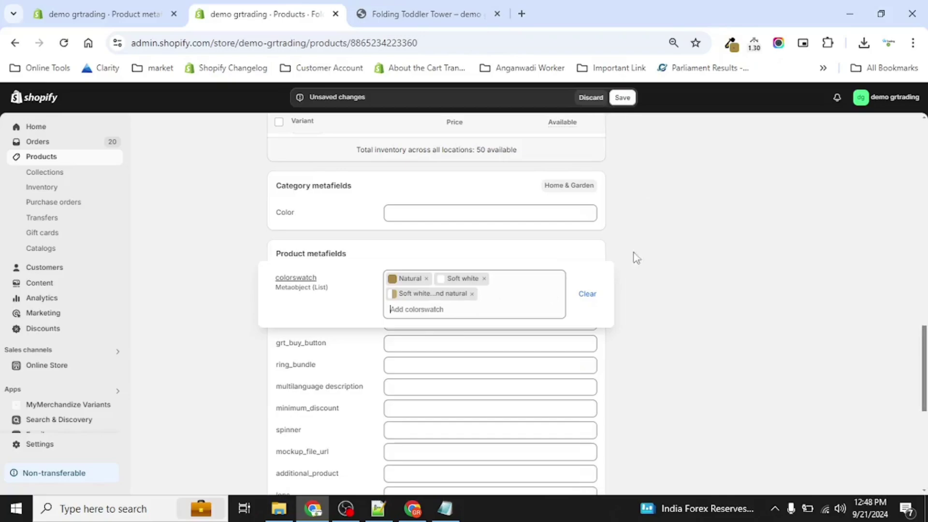
left_click(673, 277)
left_click(569, 281)
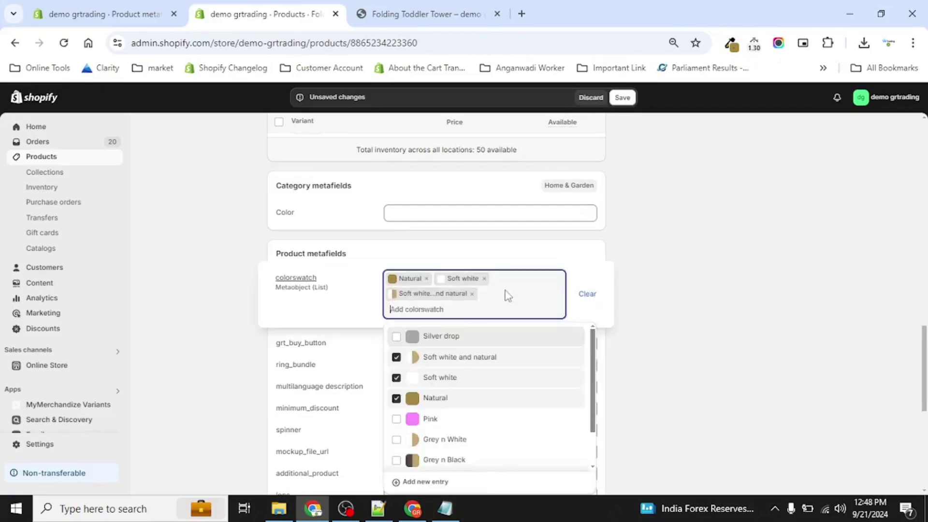
left_click(448, 337)
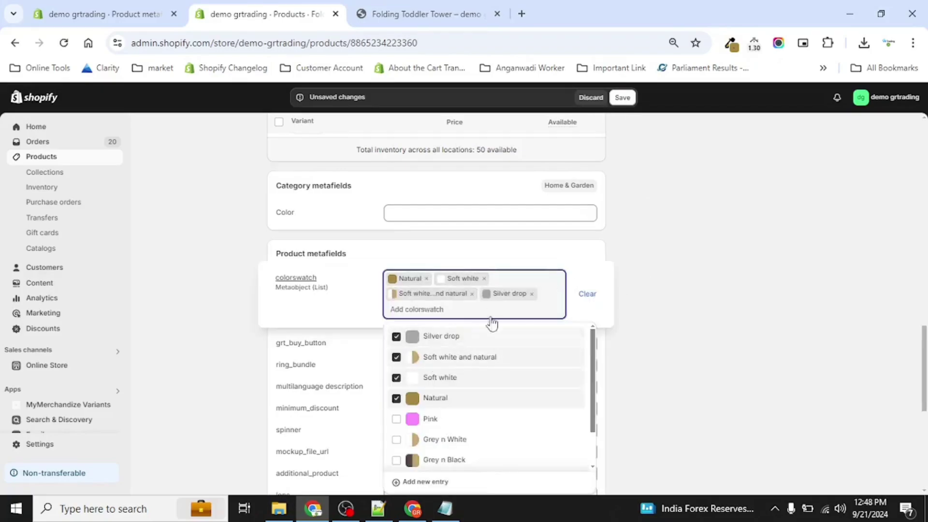
left_click(621, 98)
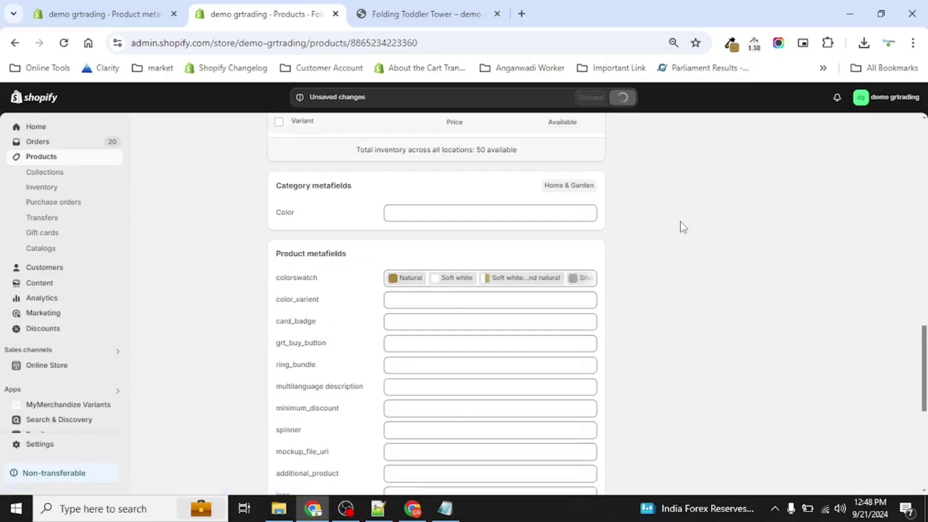
left_click(413, 12)
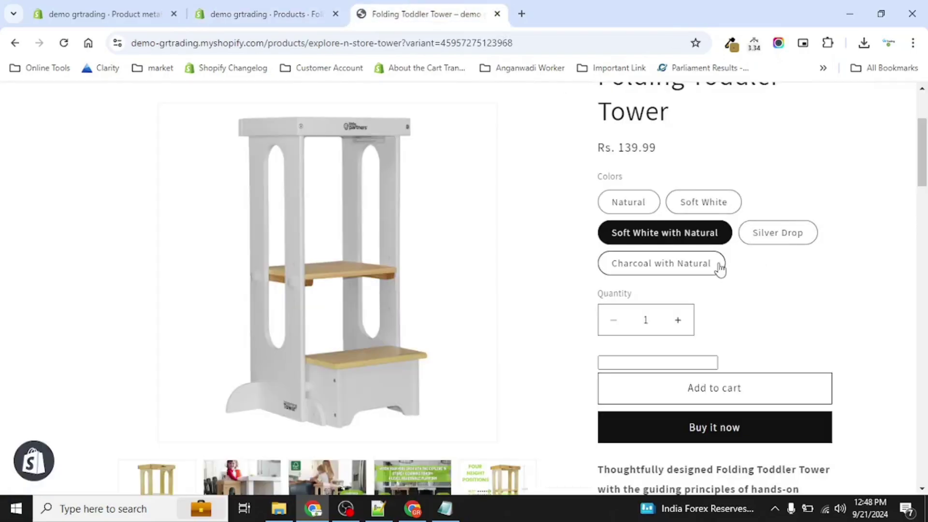
left_click(269, 13)
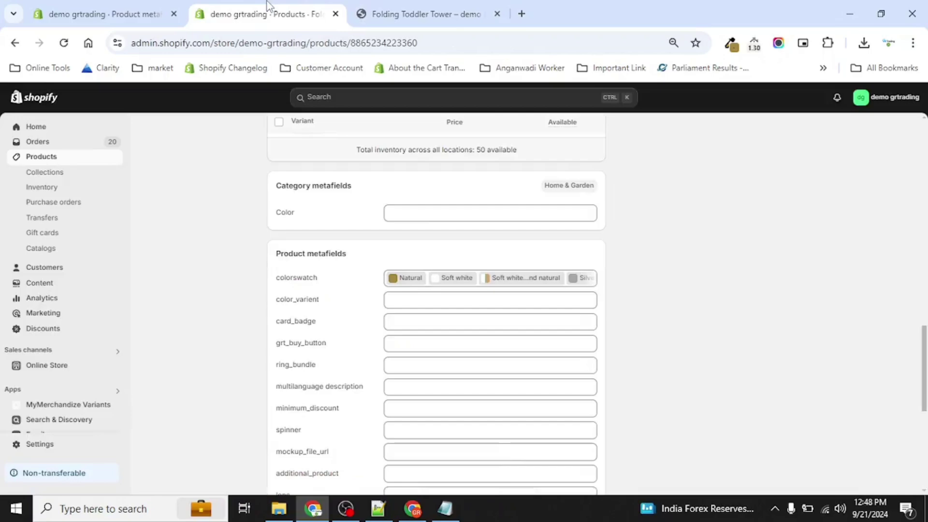
left_click(449, 17)
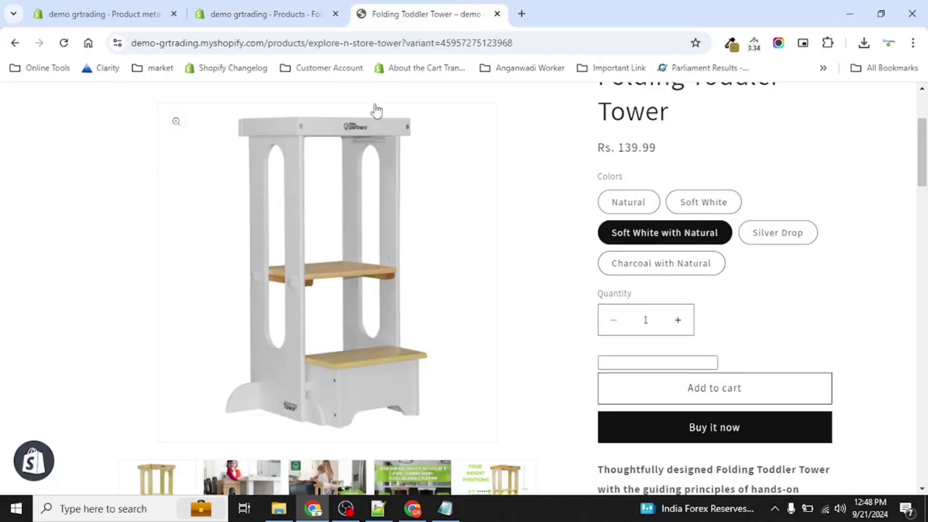
left_click(290, 15)
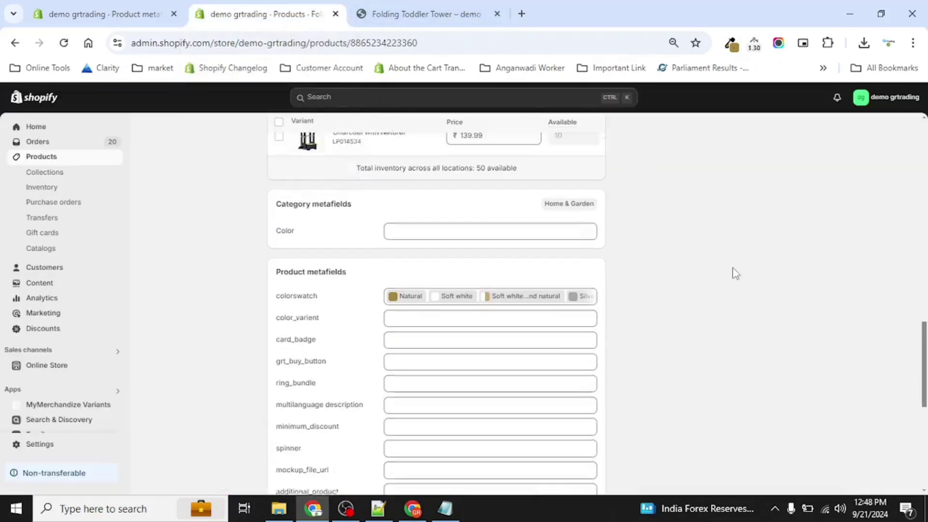
scroll(732, 269, "up", 6)
scroll(734, 268, "down", 5)
left_click(465, 22)
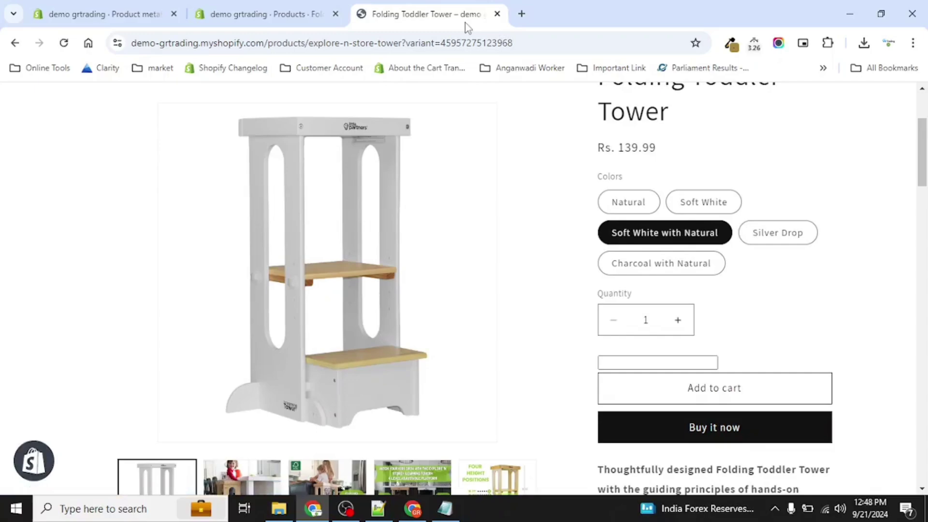
left_click(275, 14)
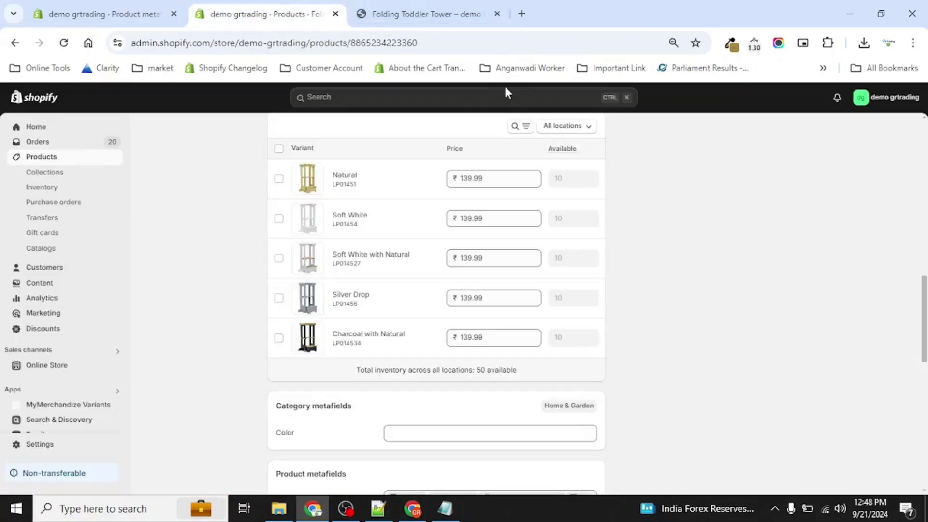
scroll(677, 294, "down", 5)
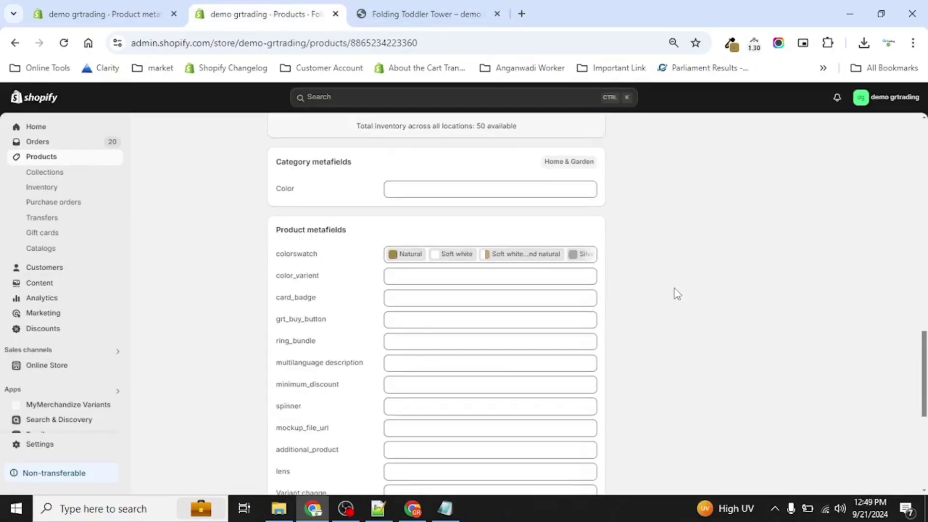
scroll(677, 294, "up", 3)
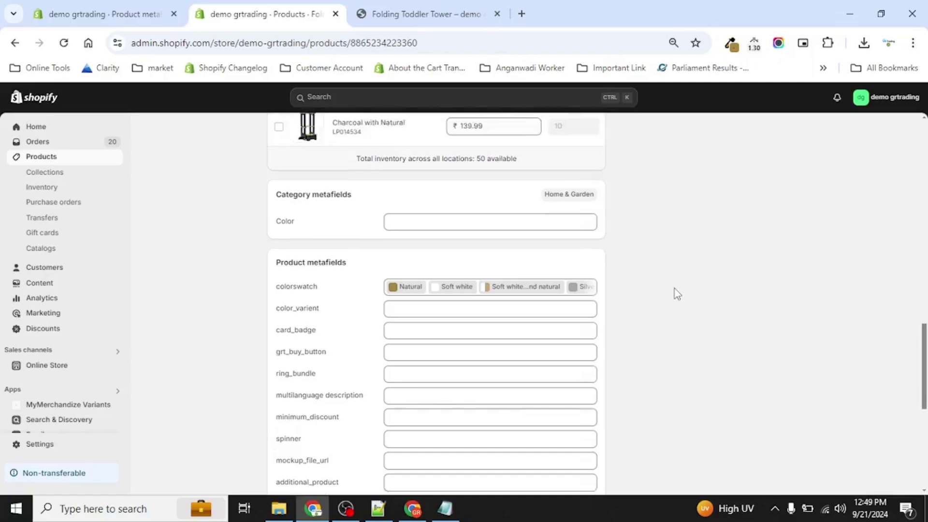
scroll(677, 294, "up", 9)
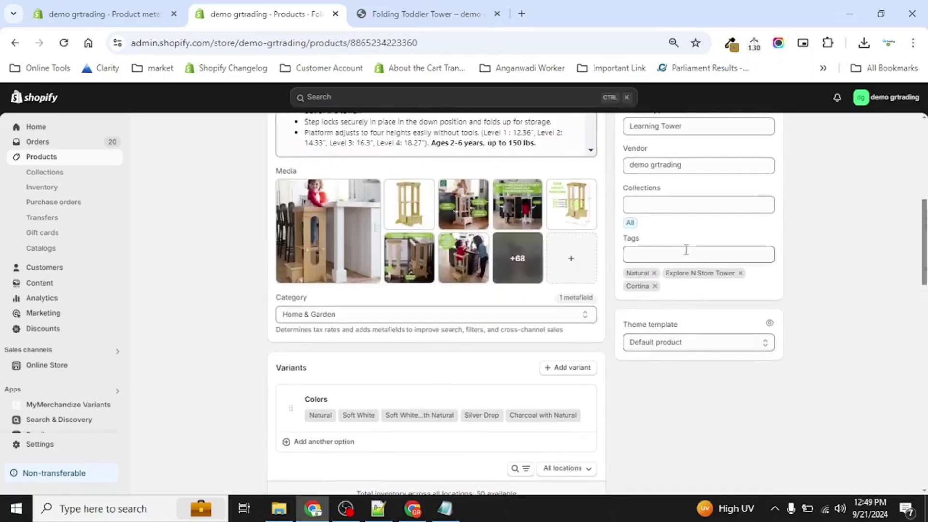
- Add the color_swatch tag to the tower's existing tags, save, and view the storefront
left_click(686, 250)
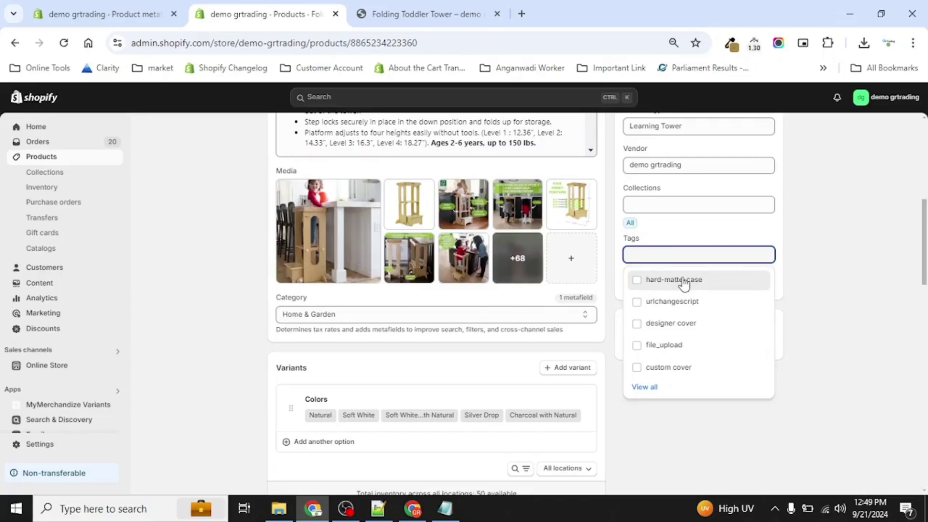
type("color")
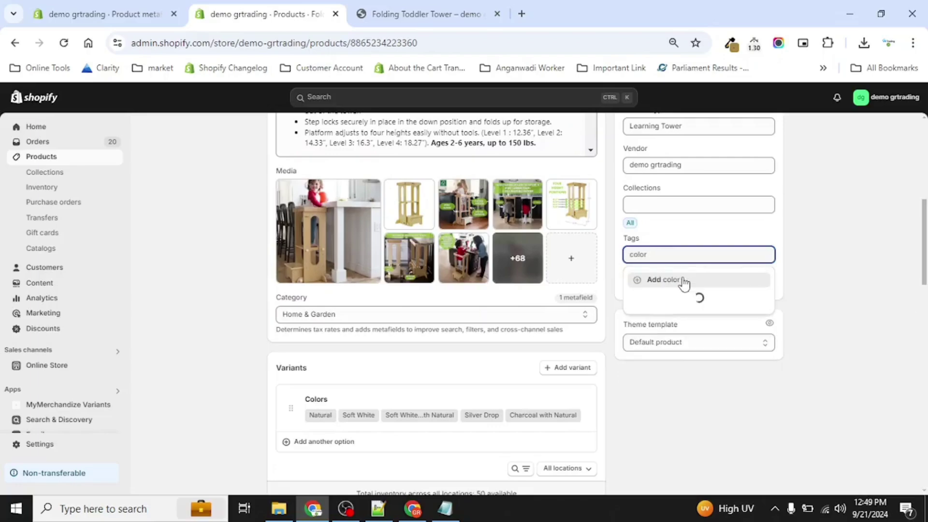
left_click(700, 330)
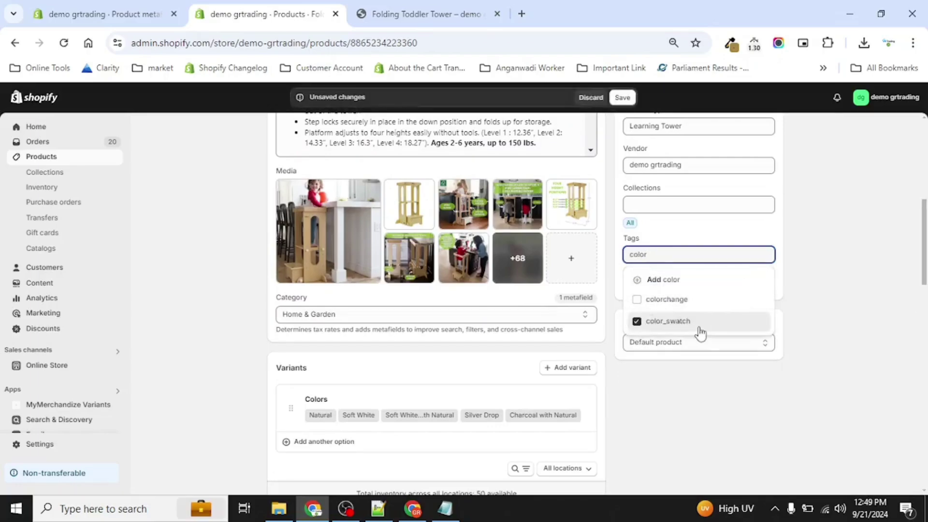
left_click(854, 290)
left_click(622, 98)
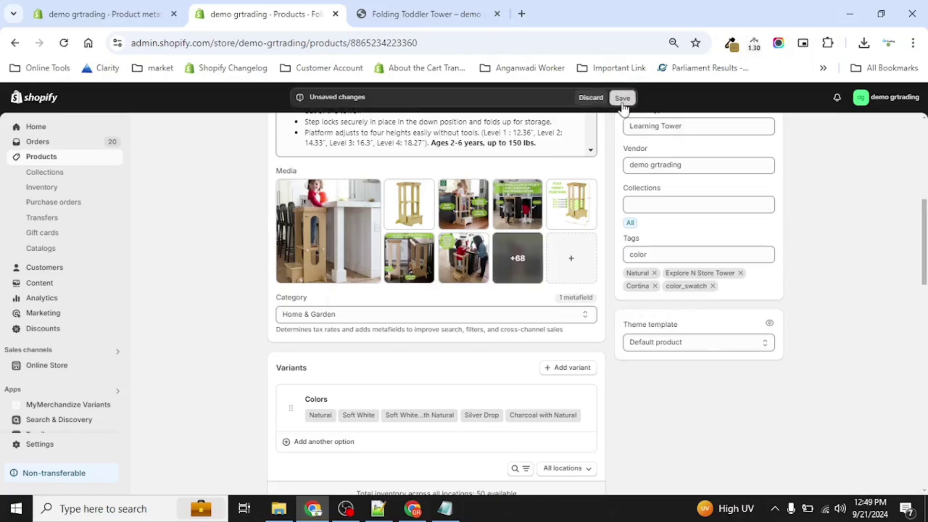
left_click(427, 14)
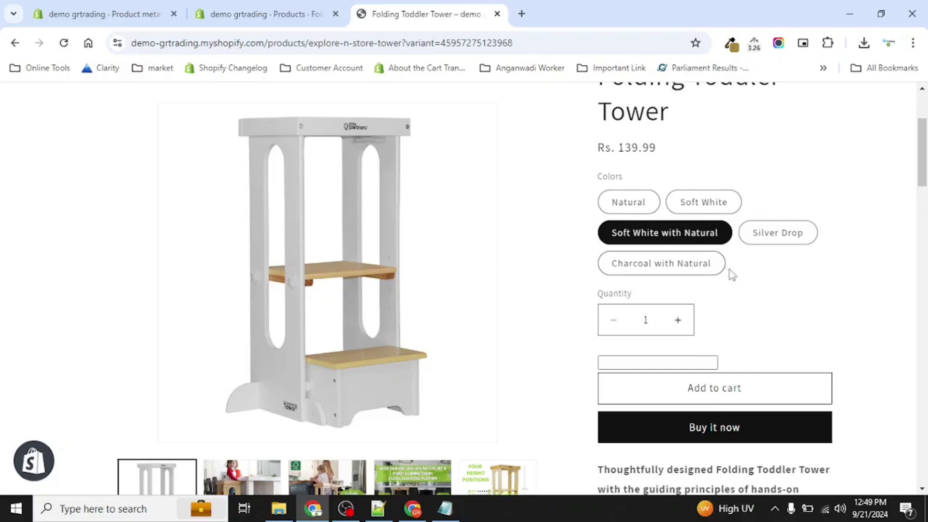
- Reload the Folding Toddler Tower storefront page until its five colours appear as round swatches
left_click(654, 221)
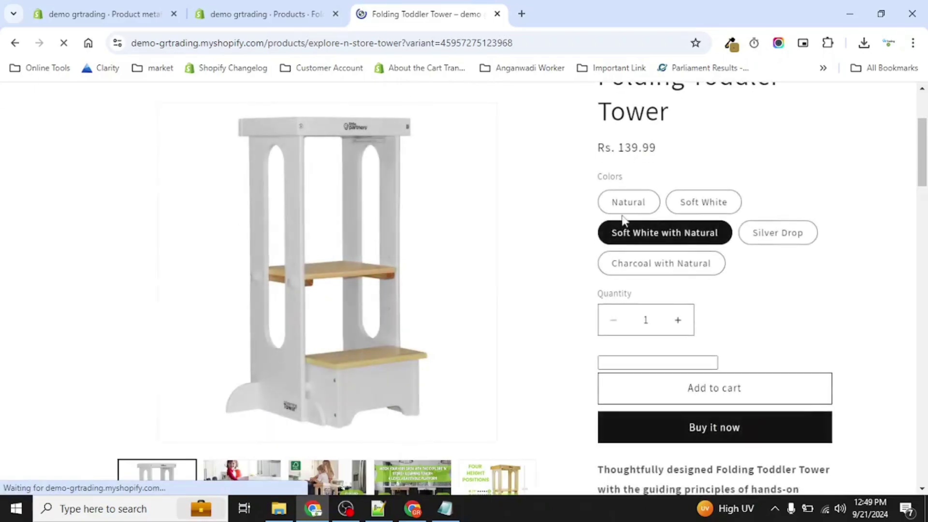
left_click(300, 19)
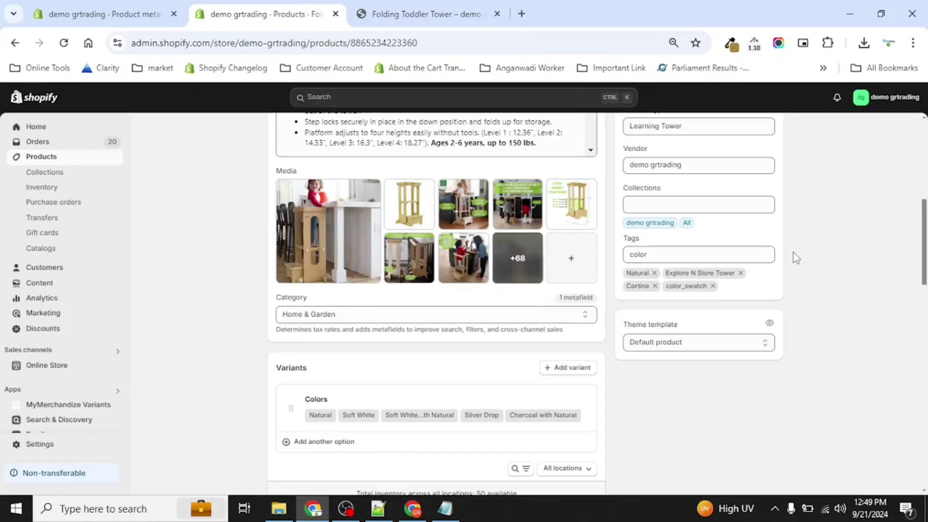
key("ctrl+Tab")
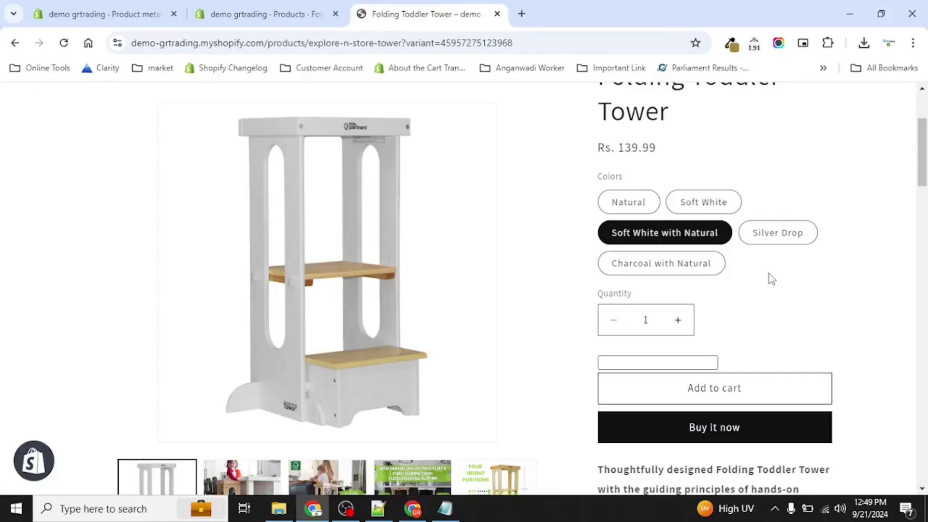
key("F5")
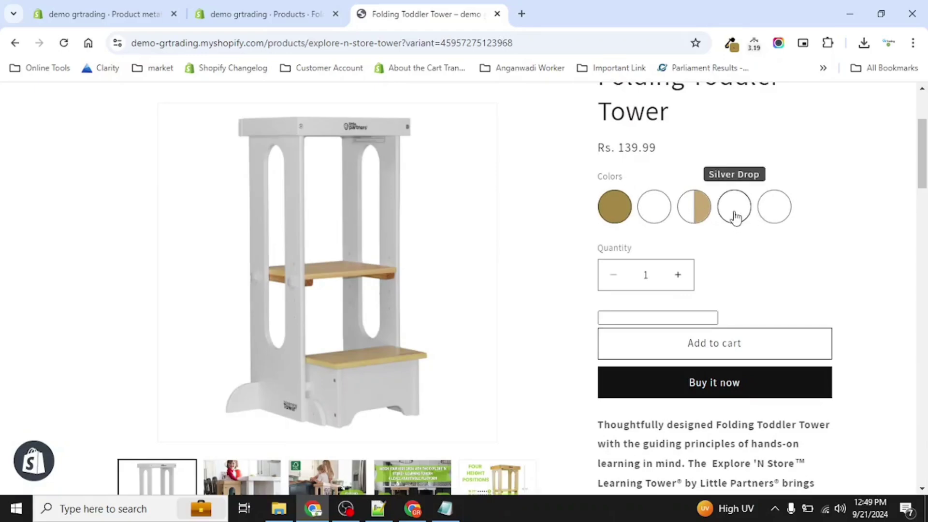
- Correct the Silver drop swatch's sw_handle from silter-drop to silver-drop and save the entry
left_click(258, 10)
left_click(124, 11)
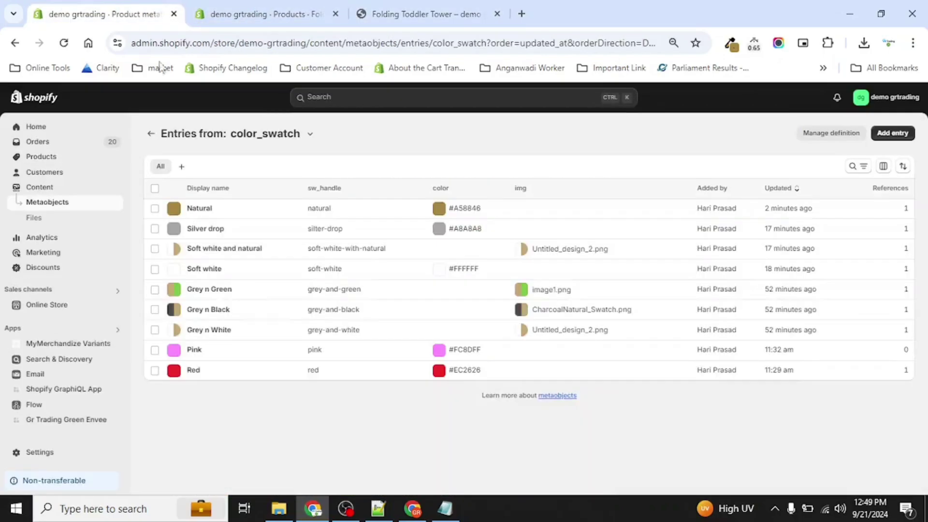
left_click(215, 230)
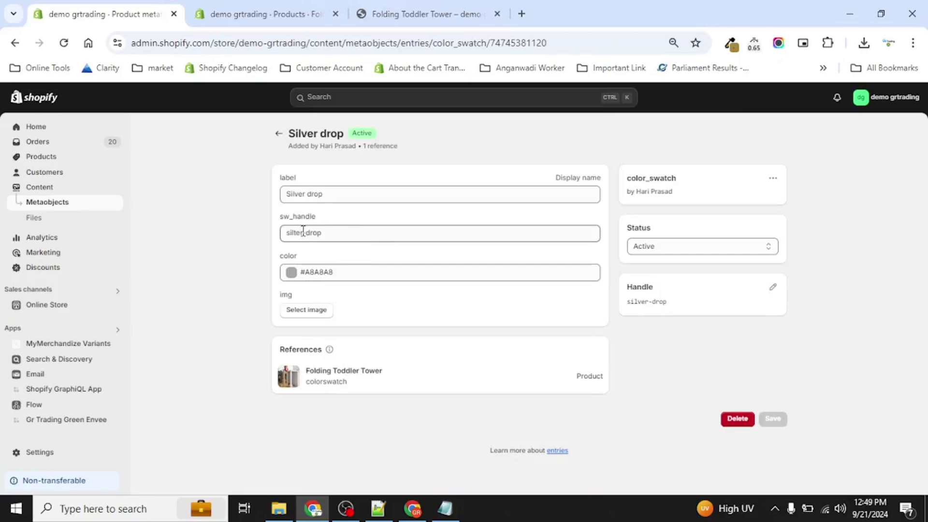
left_click_drag(303, 230, 278, 240)
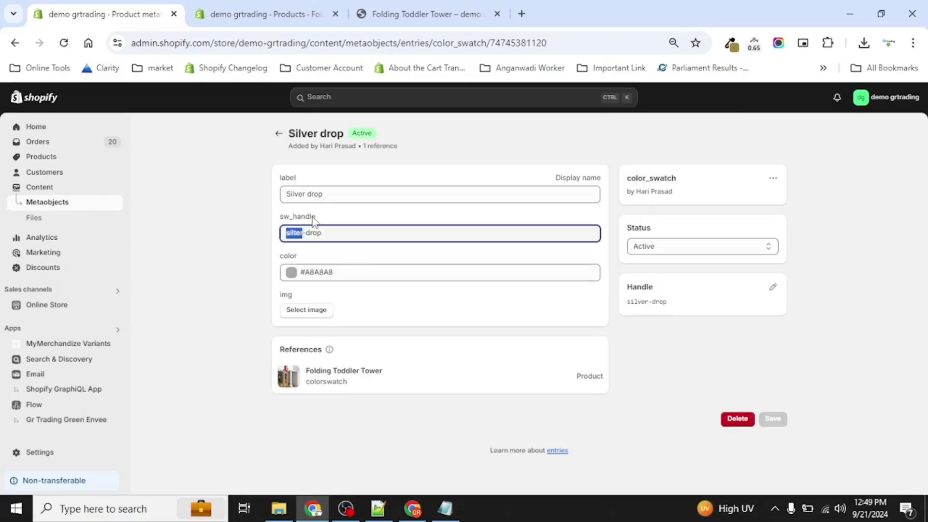
type("sild")
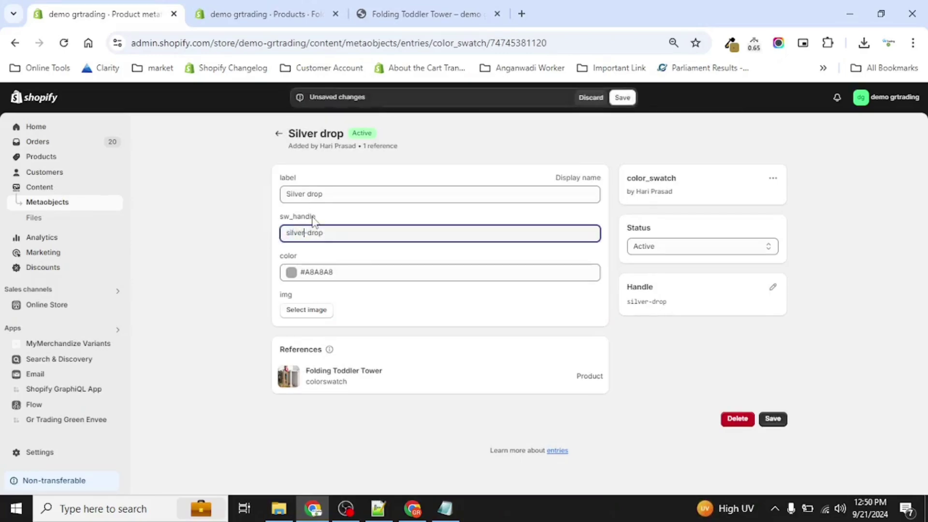
left_click(621, 98)
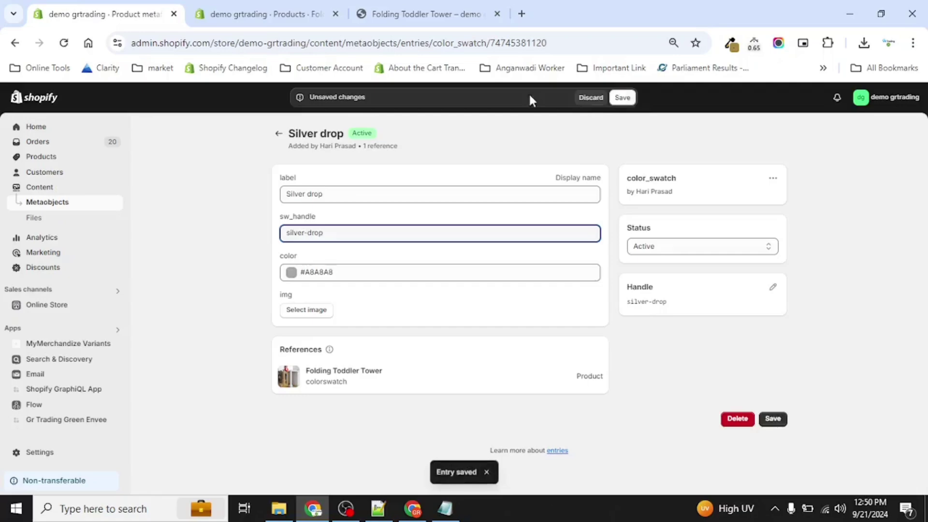
- Reload the storefront page and re-check the Silver drop entry's handle value in admin
left_click(433, 6)
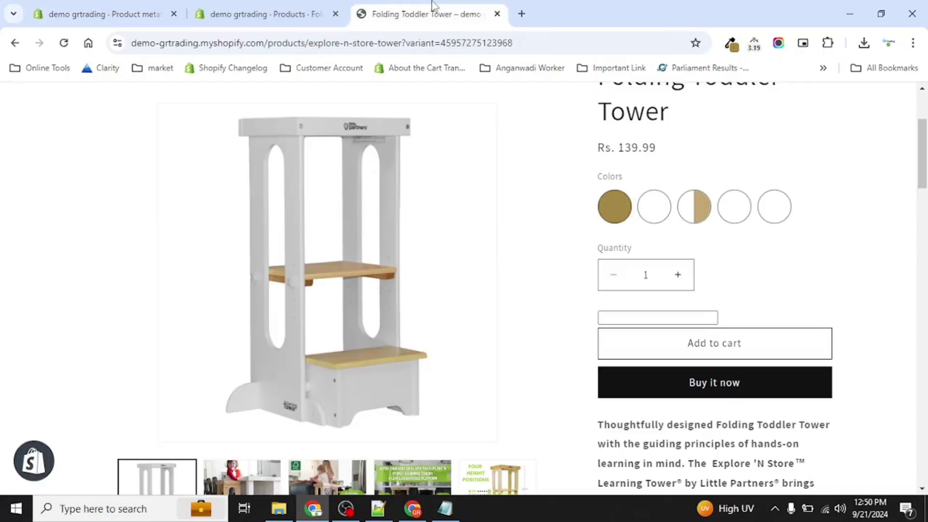
key("F5")
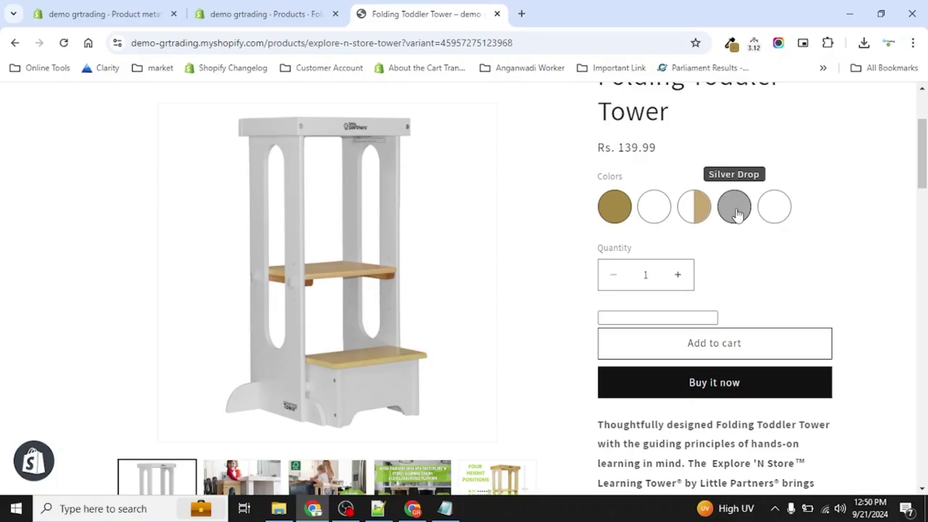
left_click(128, 10)
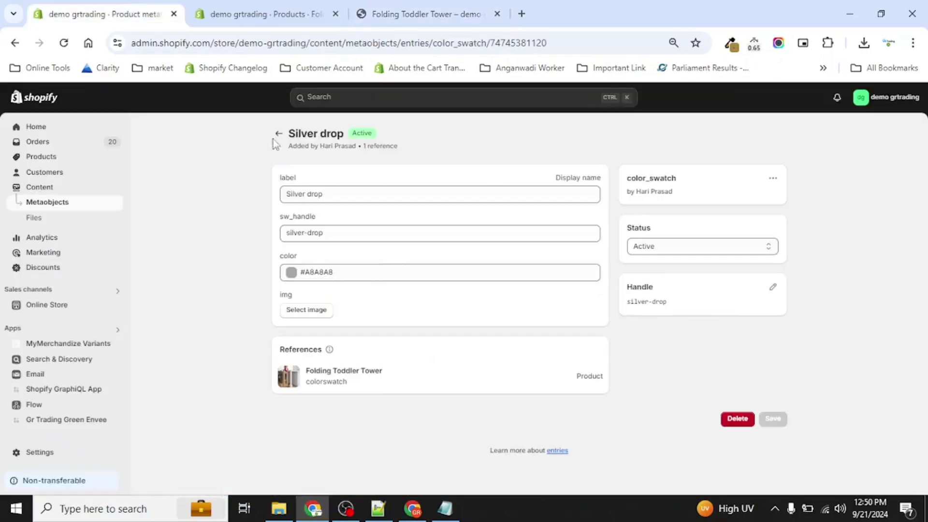
left_click(370, 235)
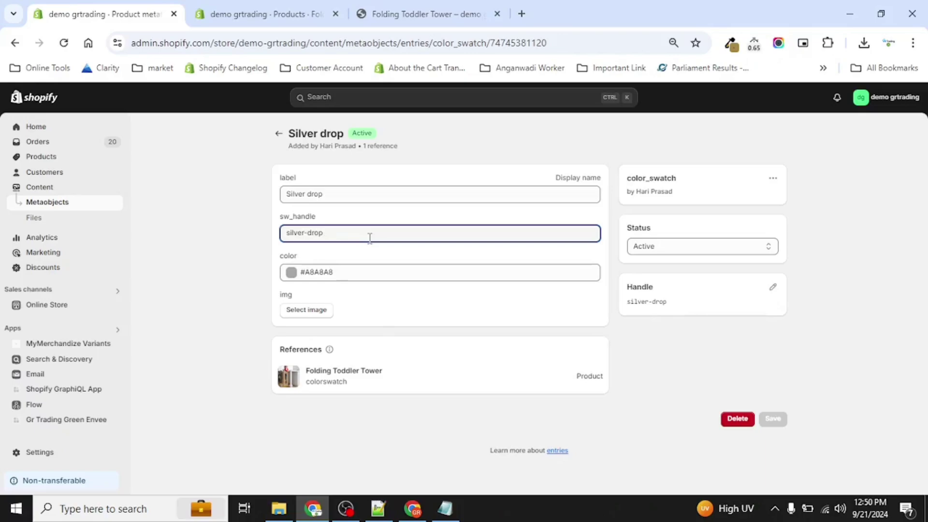
- Return to the storefront and try selecting the blank white Charcoal with Natural swatch
left_click(279, 134)
left_click(425, 13)
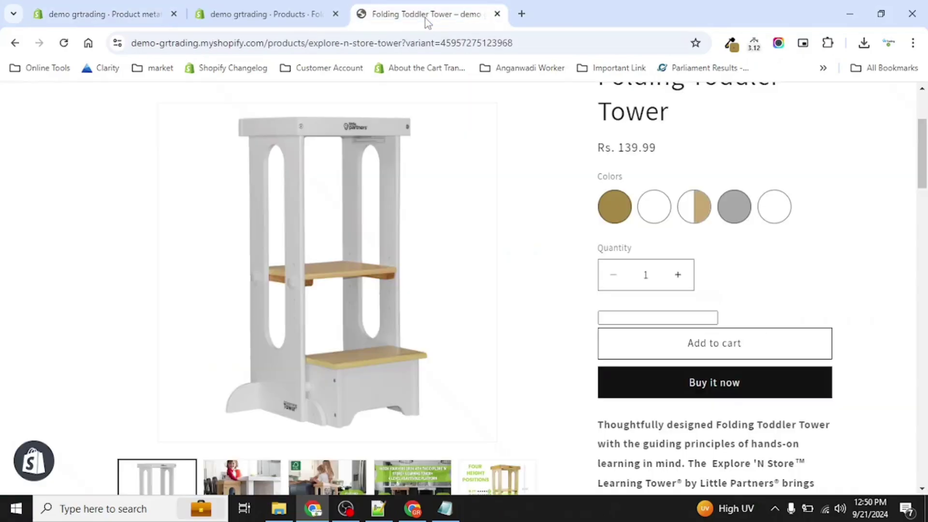
left_click(785, 214)
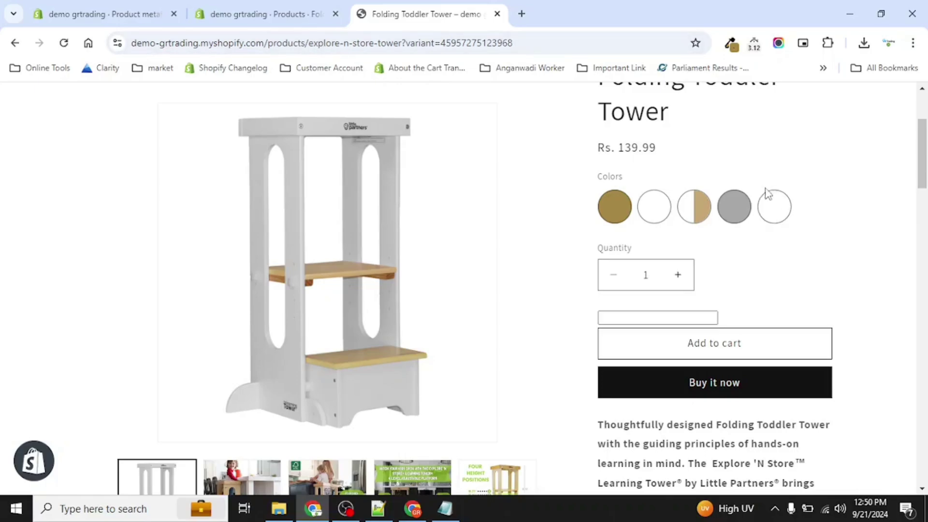
- Inspect the Charcoal with Natural swatch's markup and copy its charcoal-with-natural attribute value
right_click(776, 209)
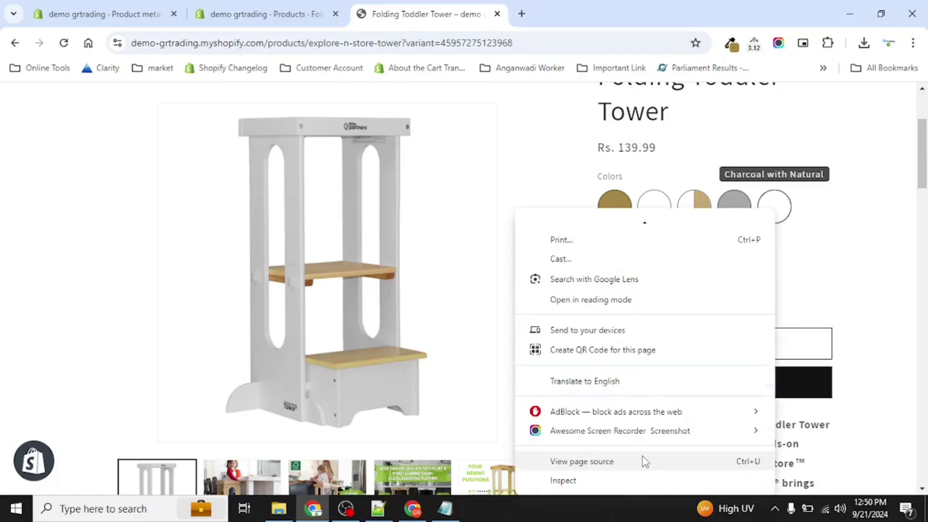
left_click(626, 486)
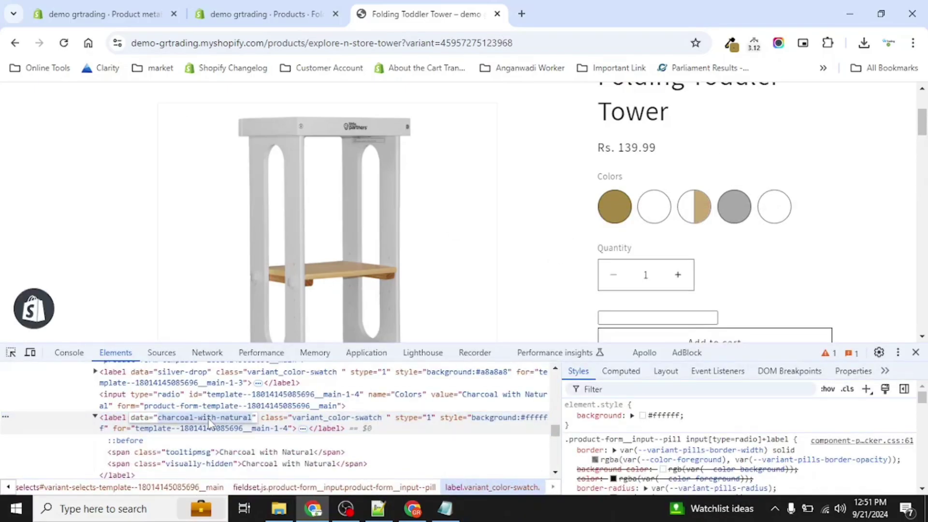
right_click(783, 225)
left_click(655, 477)
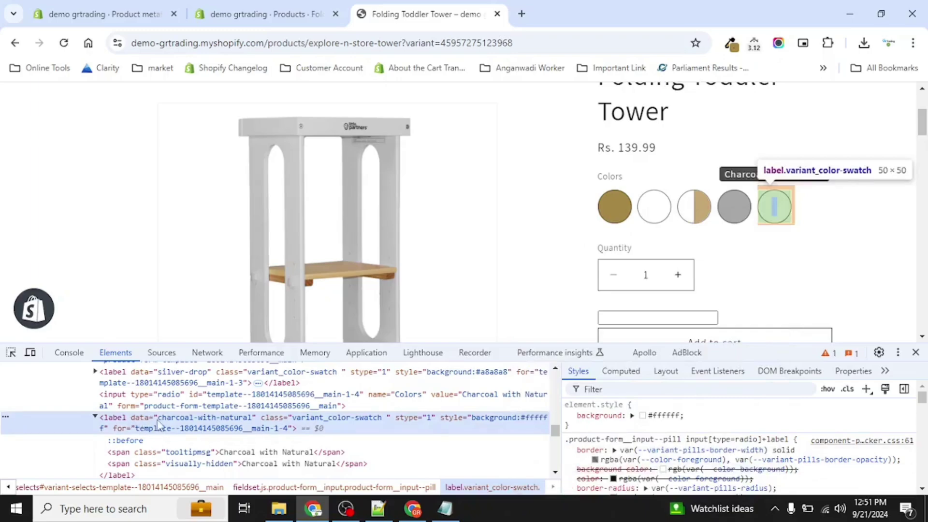
double_click(184, 418)
key("ctrl+c")
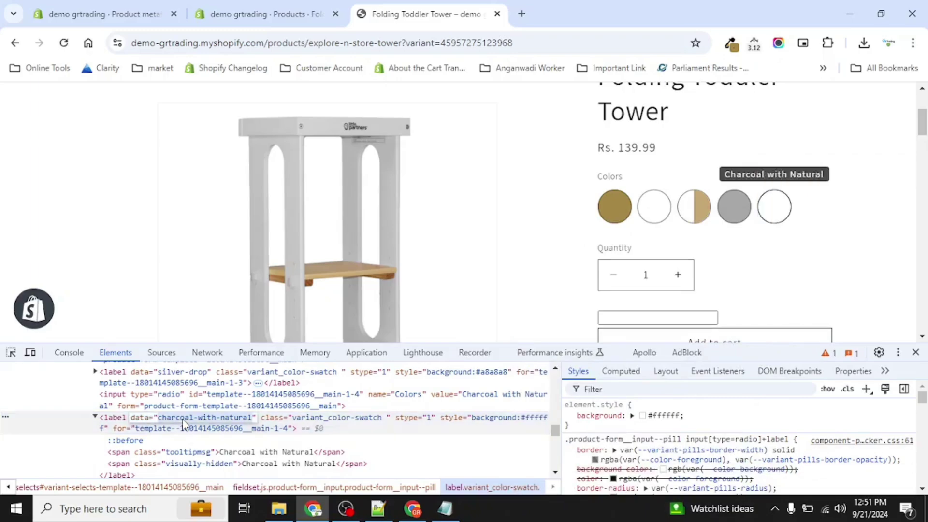
left_click(122, 7)
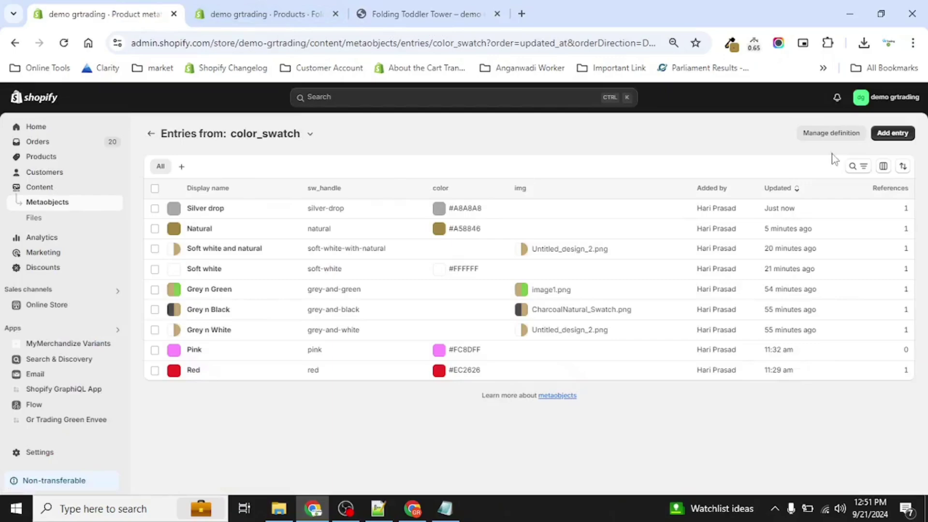
- Add a new color_swatch entry with sw_handle charcoal-with-natural
left_click(897, 138)
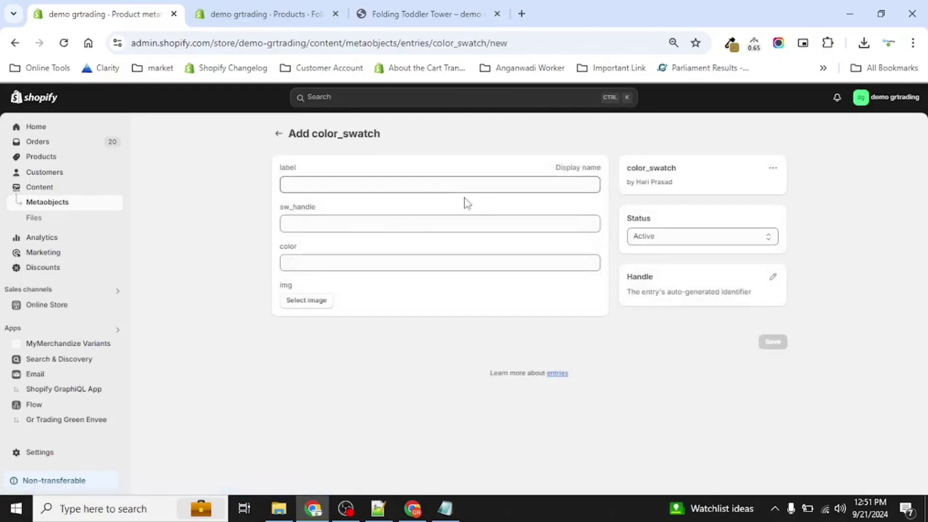
key("ctrl+f")
left_click(436, 227)
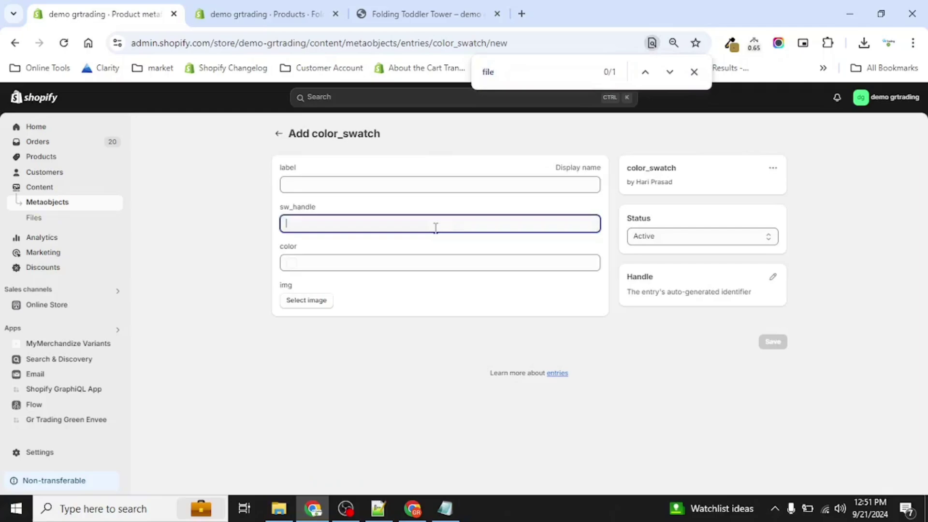
key("Escape")
key("ctrl+v")
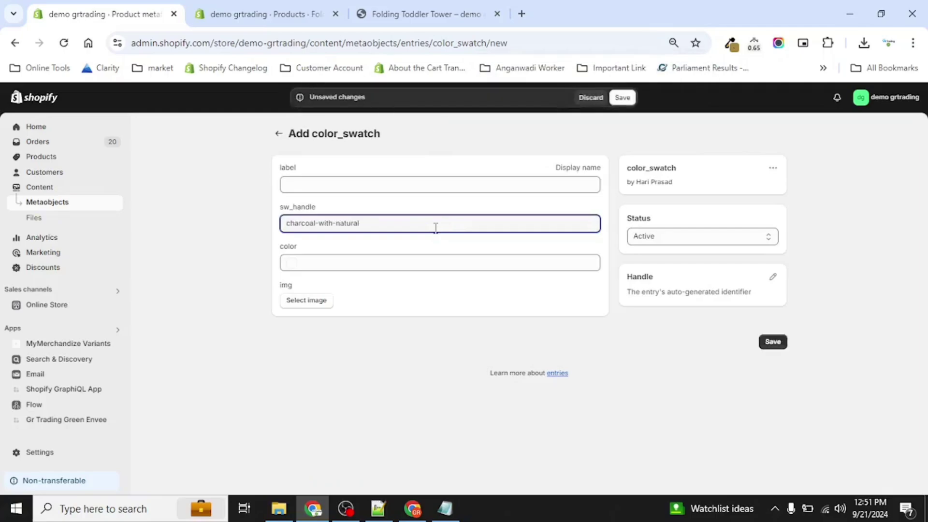
- Set the new entry's label to 'Charcoal n Natural'
left_click(412, 186)
key("ctrl+v")
key("shift+Right")
type("C")
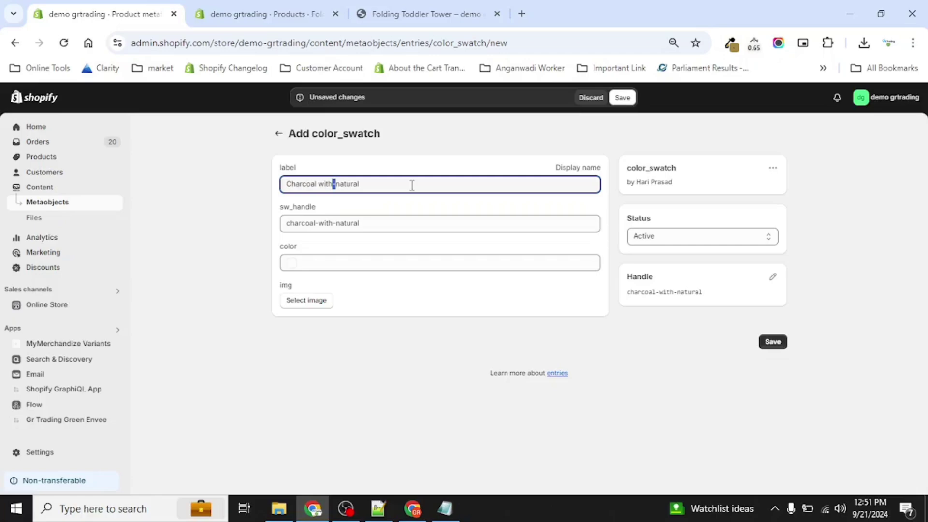
type("N")
key("ctrl+shift+Left")
type("n")
- Select the Charcoal with Natural variant on the storefront, then return to the entry's image selection
left_click(422, 15)
left_click(774, 205)
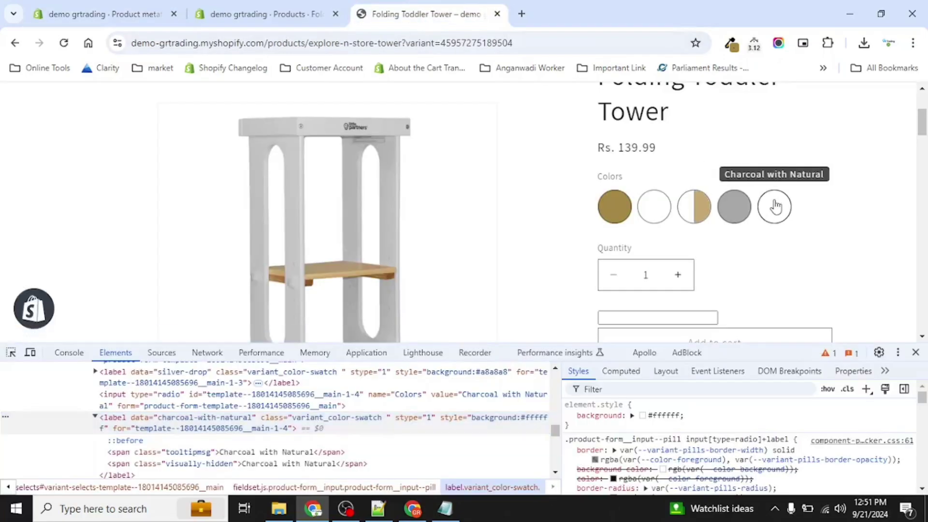
scroll(372, 220, "down", 2)
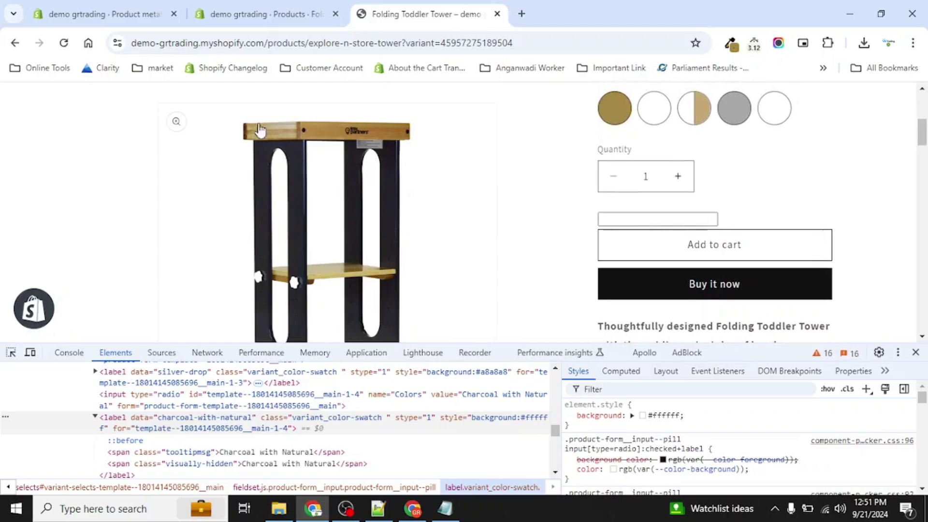
left_click(260, 6)
left_click(151, 12)
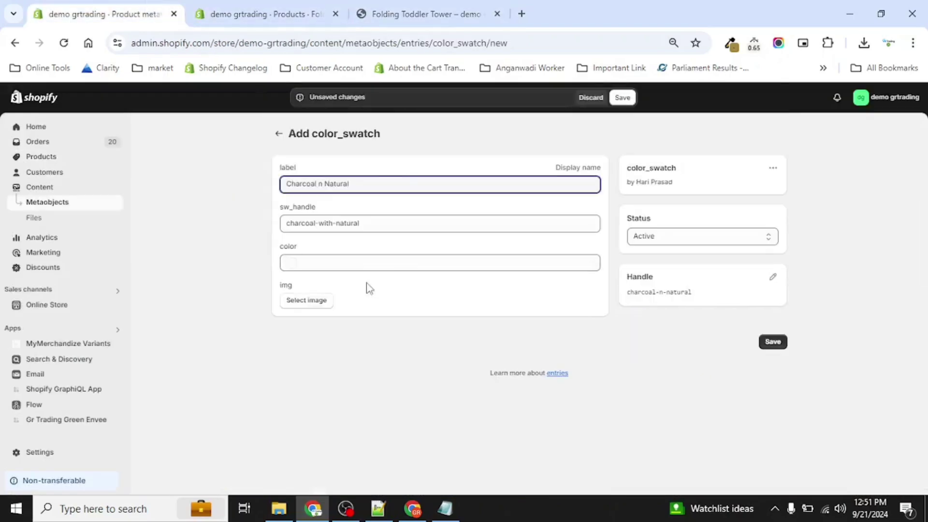
left_click(309, 299)
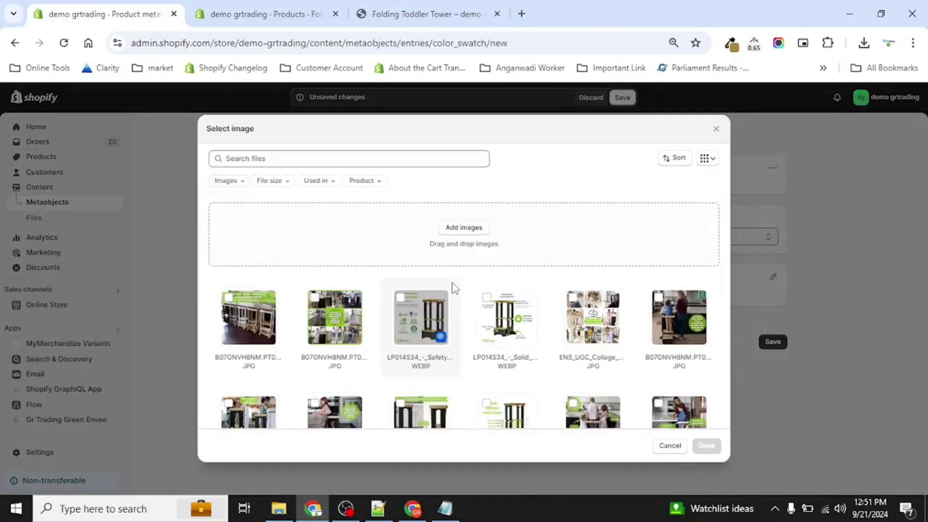
- Set CharcoalNatural_Swatch.png as the swatch image and save the Charcoal n Natural entry
scroll(425, 325, "down", 10)
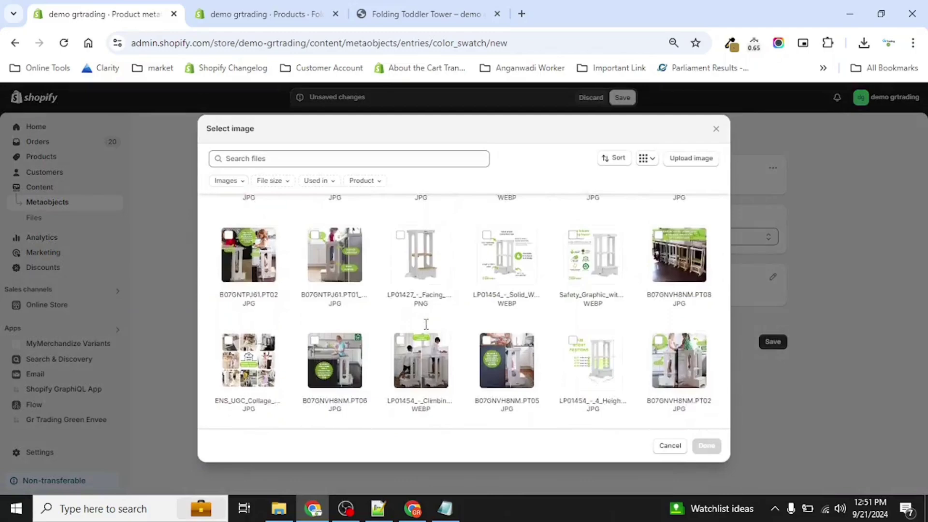
scroll(425, 330, "down", 5)
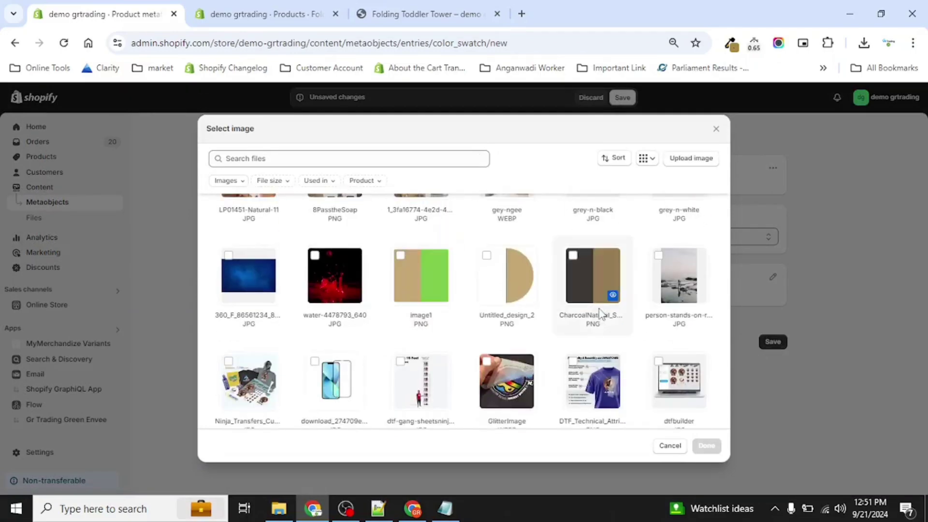
left_click(421, 14)
left_click(110, 8)
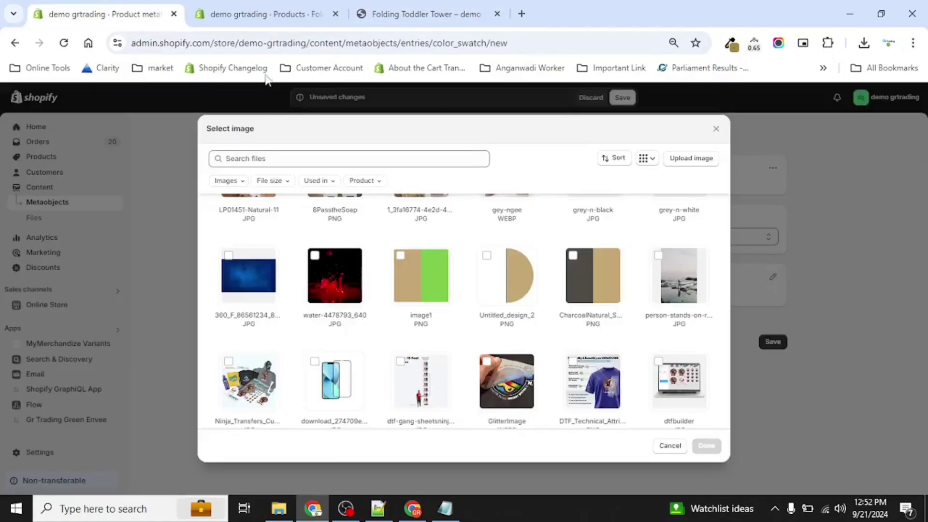
left_click(601, 281)
left_click(705, 446)
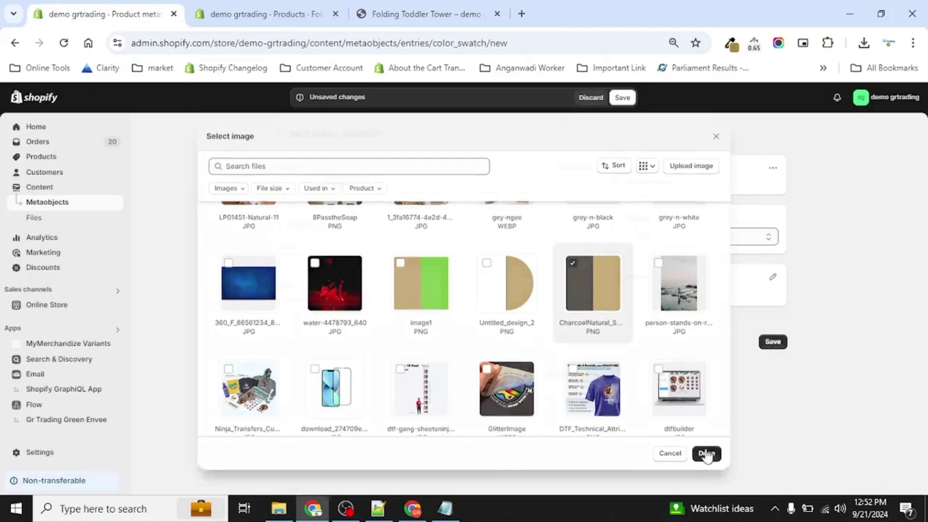
left_click(622, 97)
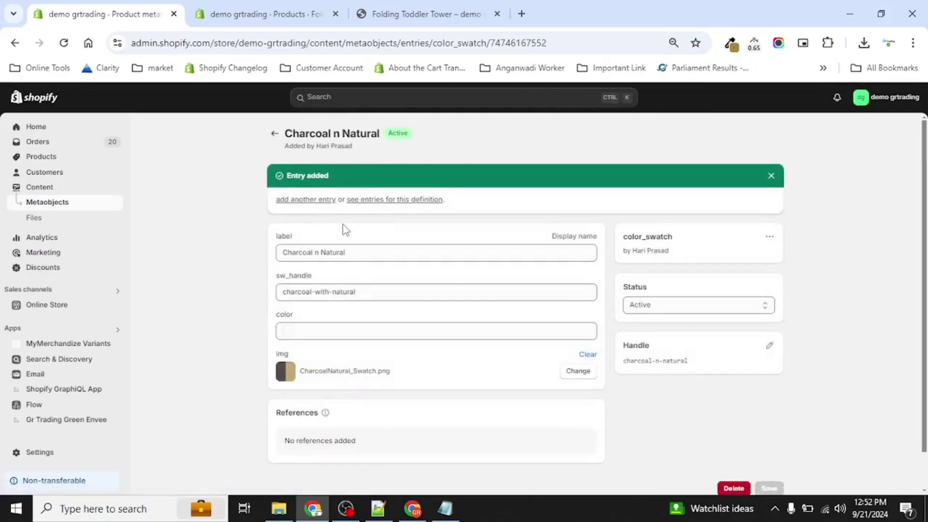
- Add Charcoal n Natural to the tower product's colorswatch metafield and save
left_click(261, 16)
scroll(548, 403, "down", 10)
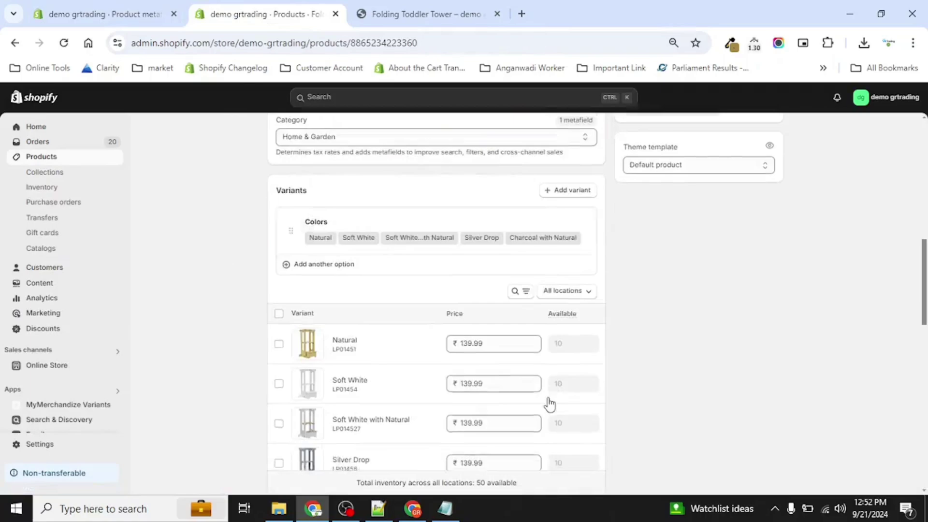
scroll(549, 403, "down", 2)
left_click(577, 172)
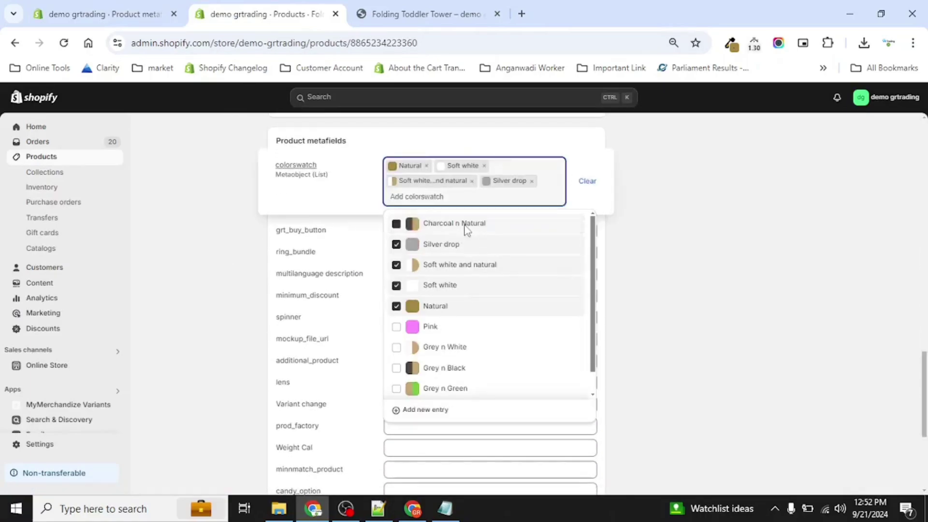
left_click(464, 225)
left_click(622, 98)
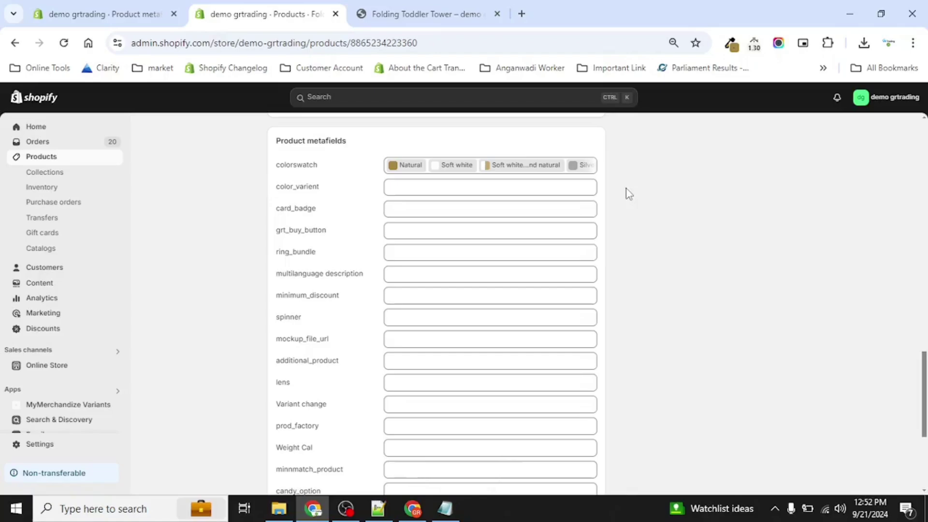
- Reload the storefront to show the two-tone Charcoal with Natural swatch and close DevTools
key("ctrl+Tab")
key("F5")
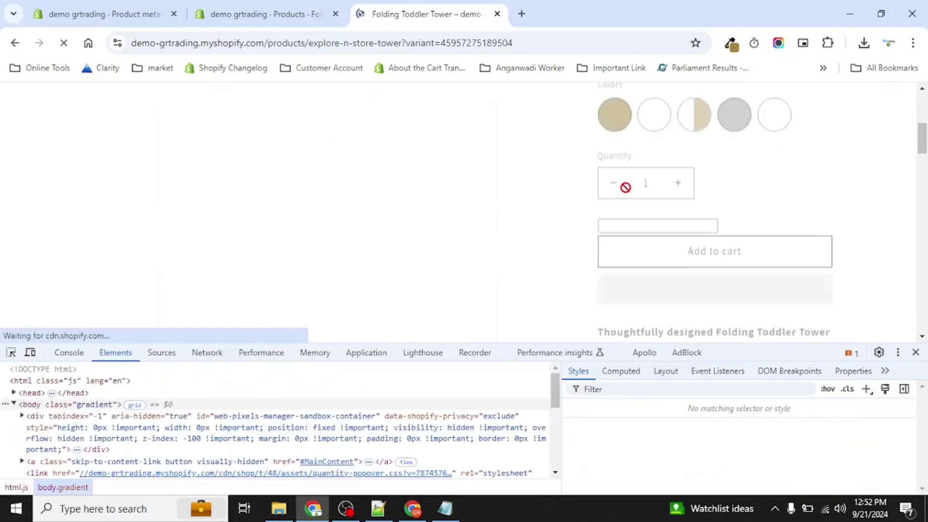
left_click(915, 354)
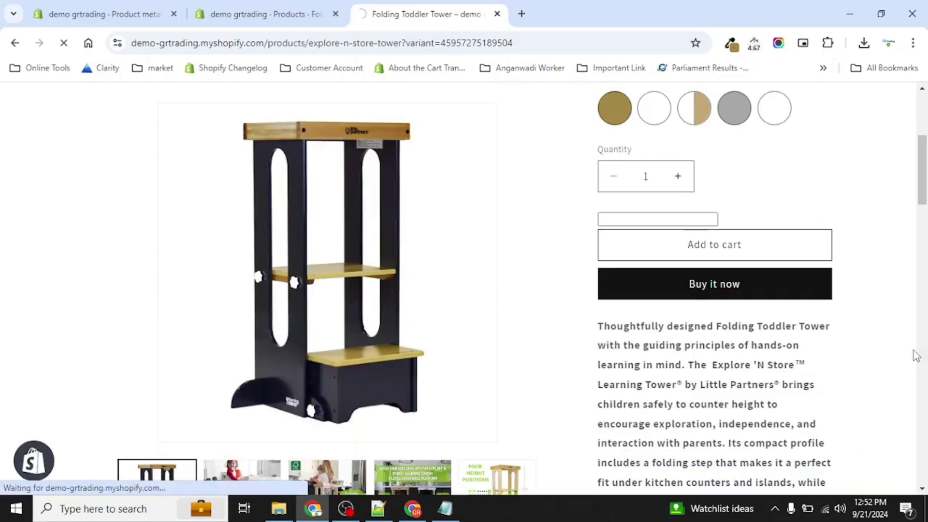
scroll(916, 355, "up", 2)
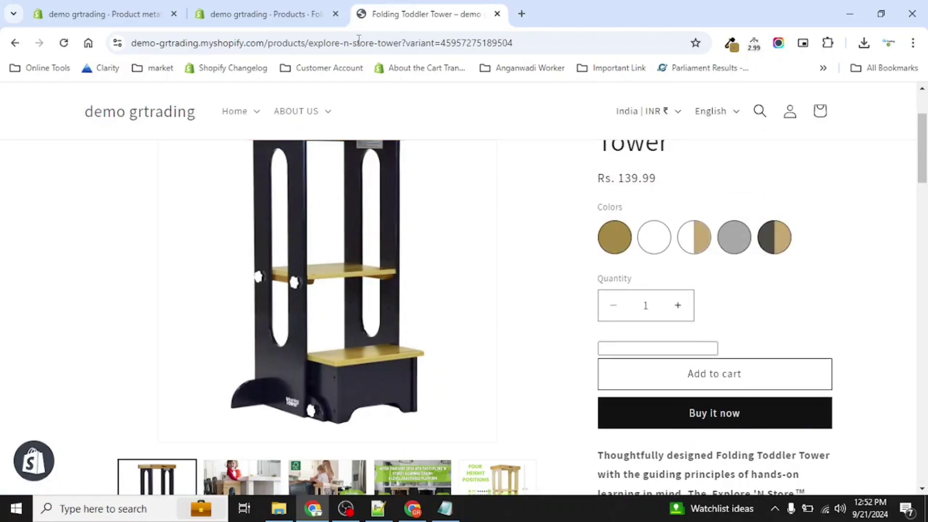
- Remove the color_swatch tag from the Folding Toddler Tower product and save
left_click(305, 13)
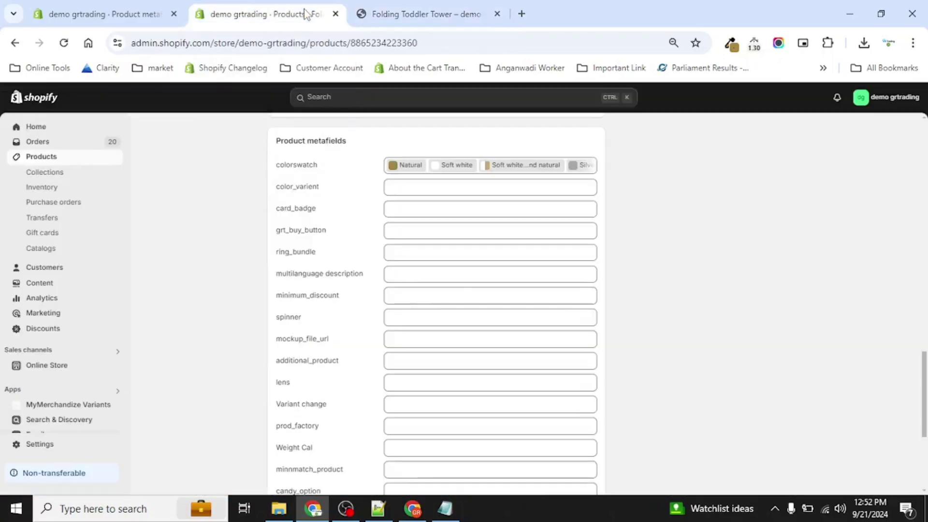
scroll(619, 153, "up", 3)
scroll(616, 150, "up", 10)
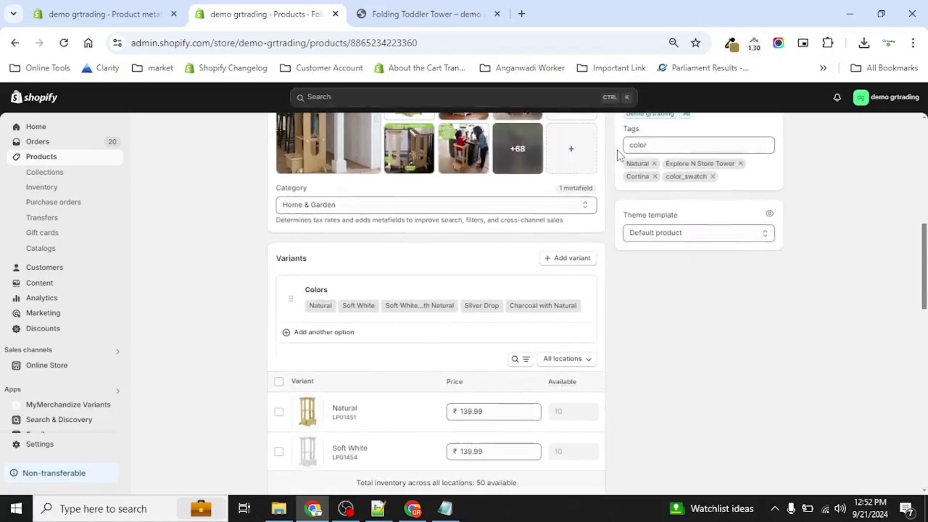
left_click(712, 225)
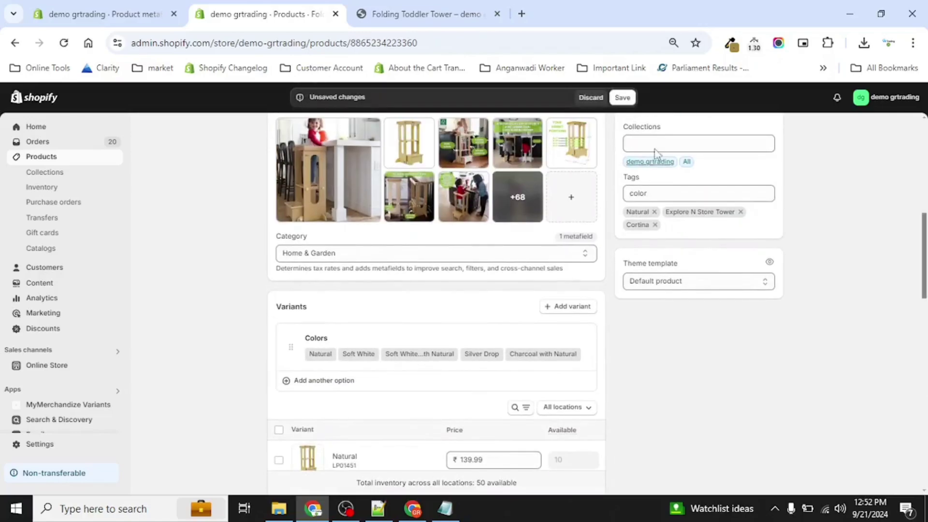
left_click(623, 98)
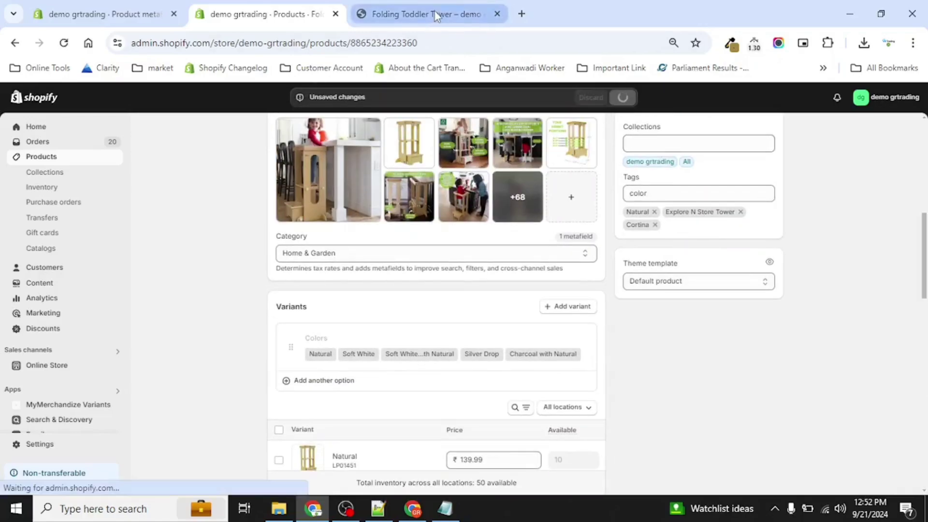
- Reload the storefront page to see the colours shown as text pills again
left_click(436, 14)
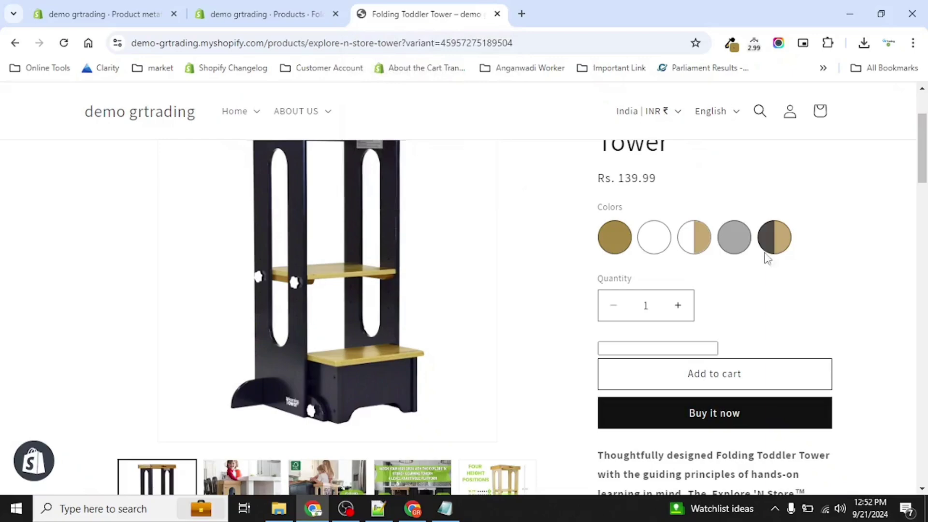
key("F5")
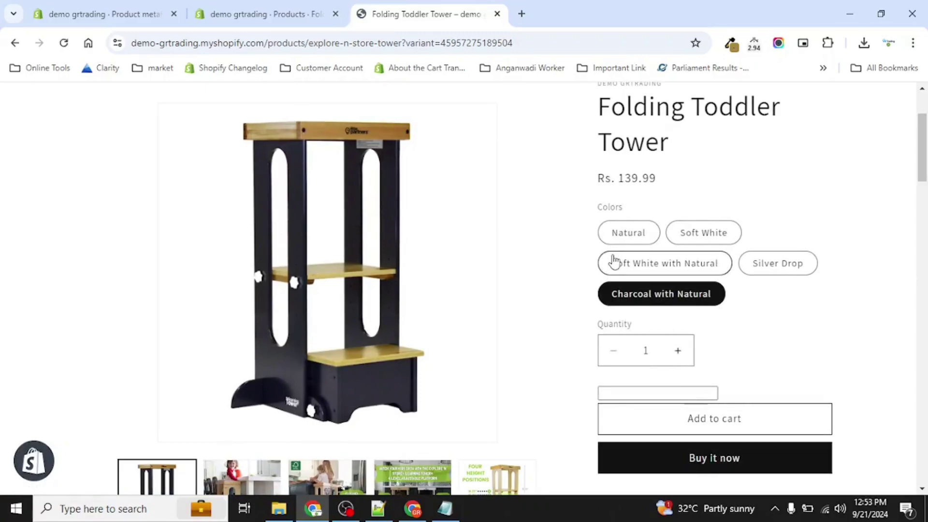
scroll(614, 260, "up", 2)
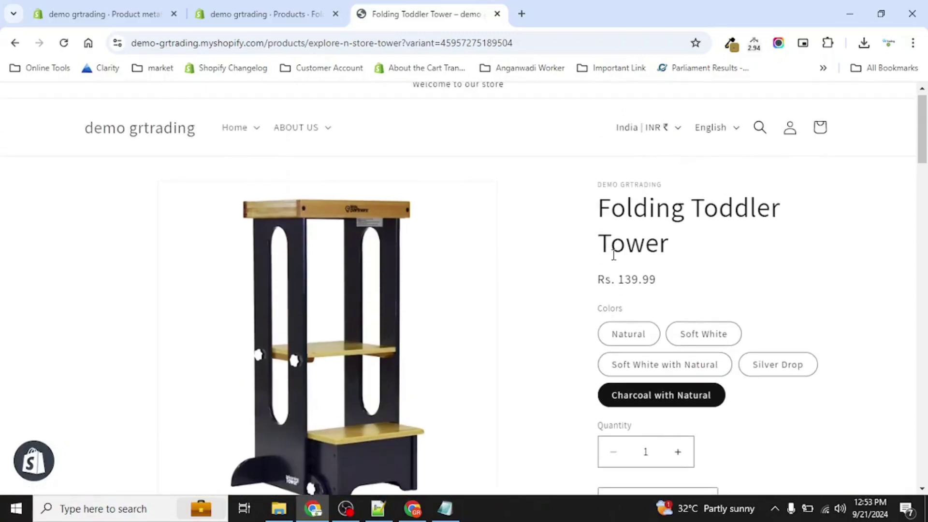